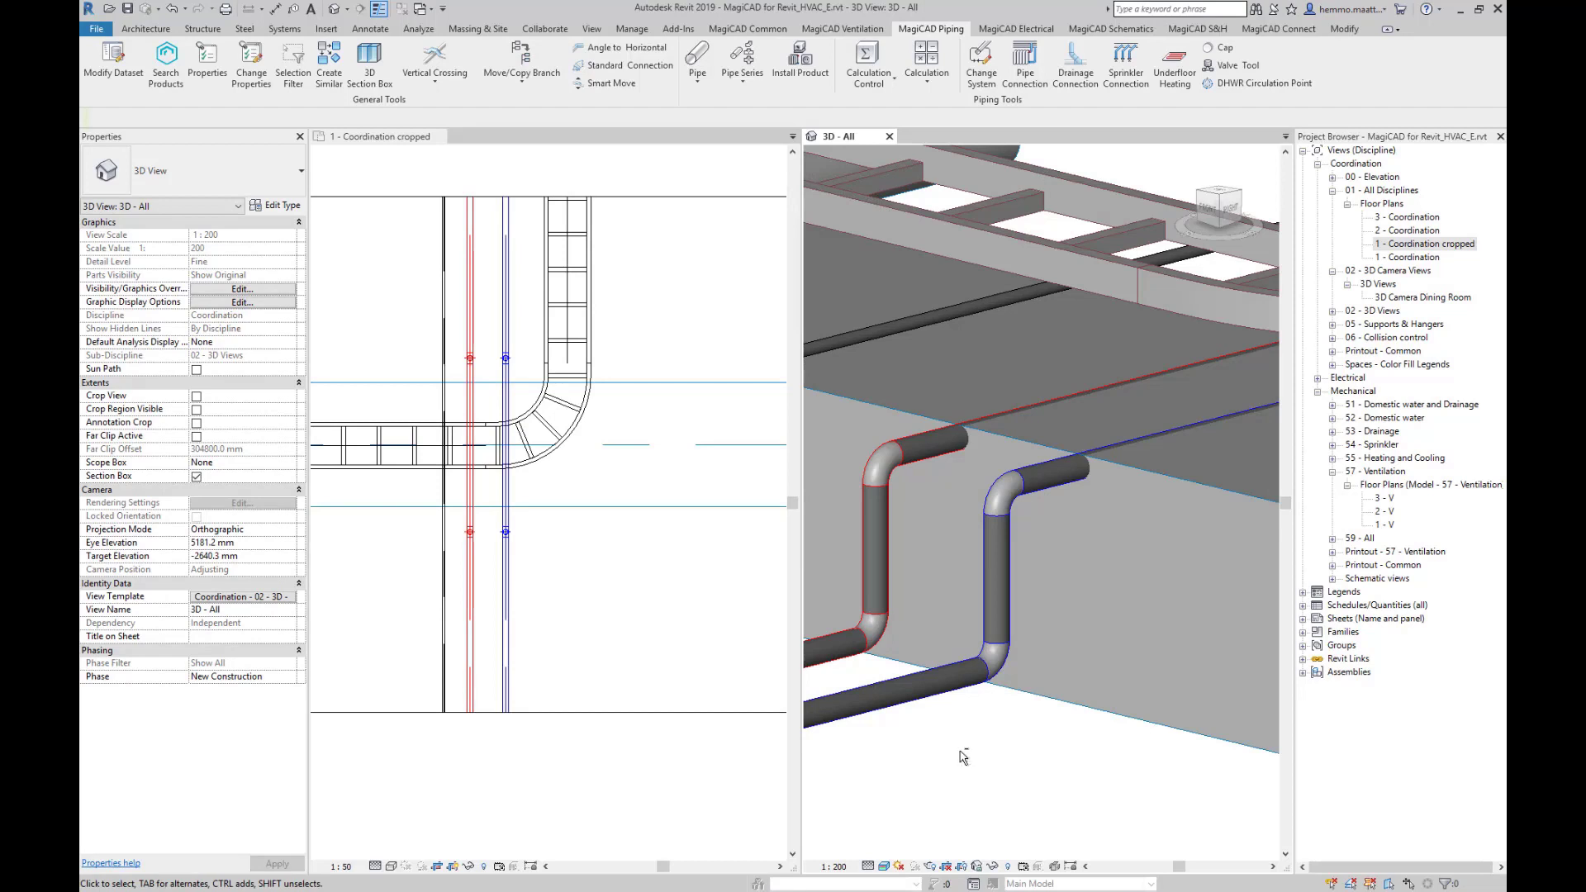
Use Smart Move 'On top of...' to route the copper pipe over the cable tray with 50 mm extra offset.
middle_click_drag(963, 756, 1002, 740, "shift")
left_click(655, 390)
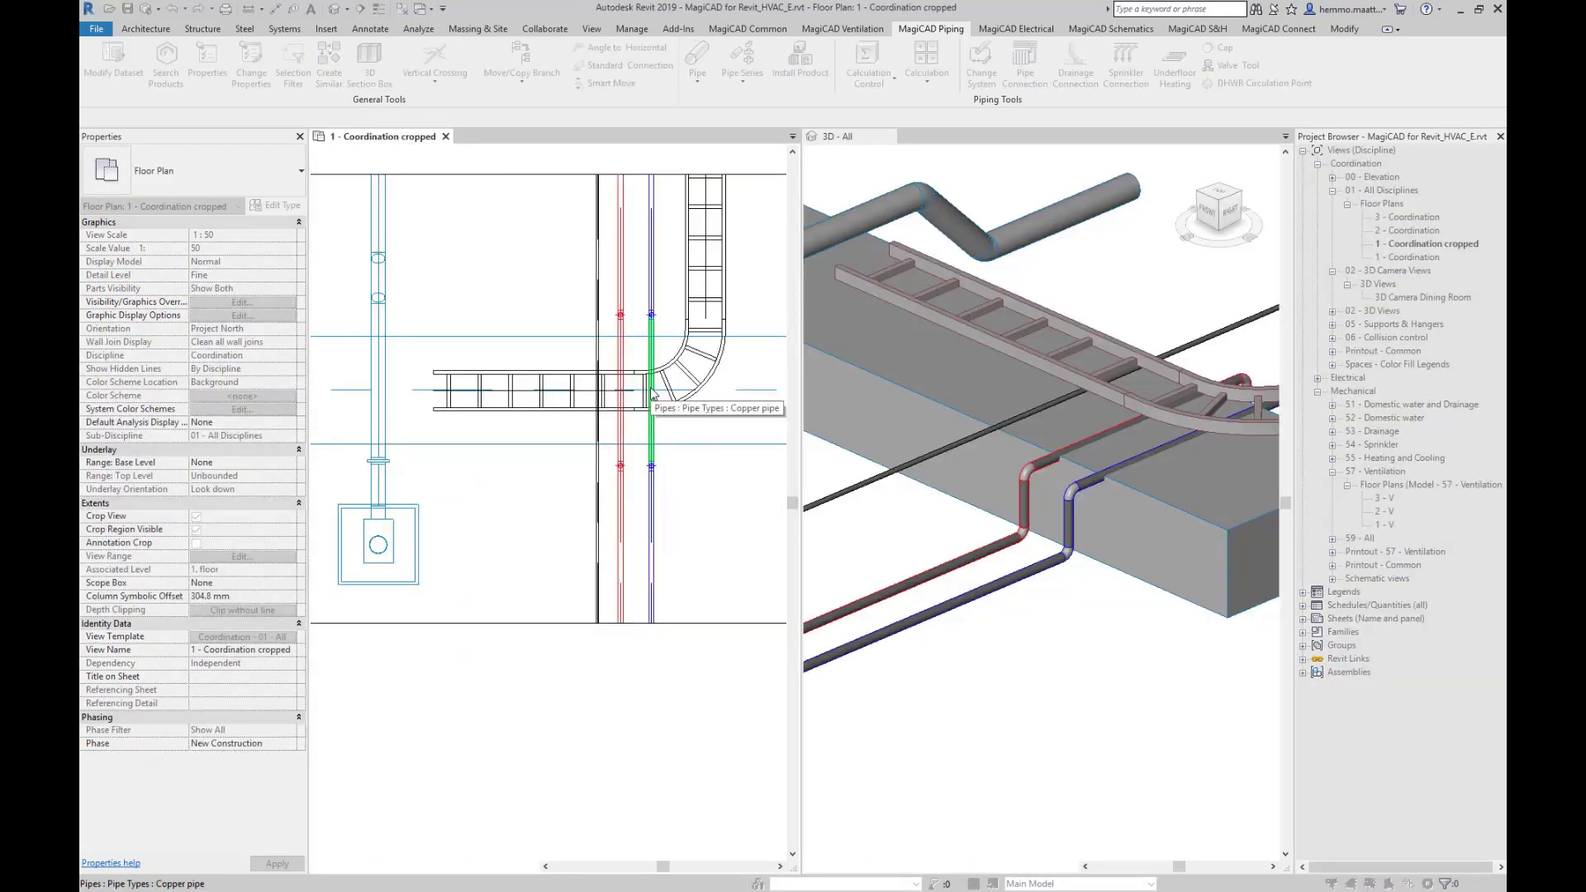
key("a")
key("l")
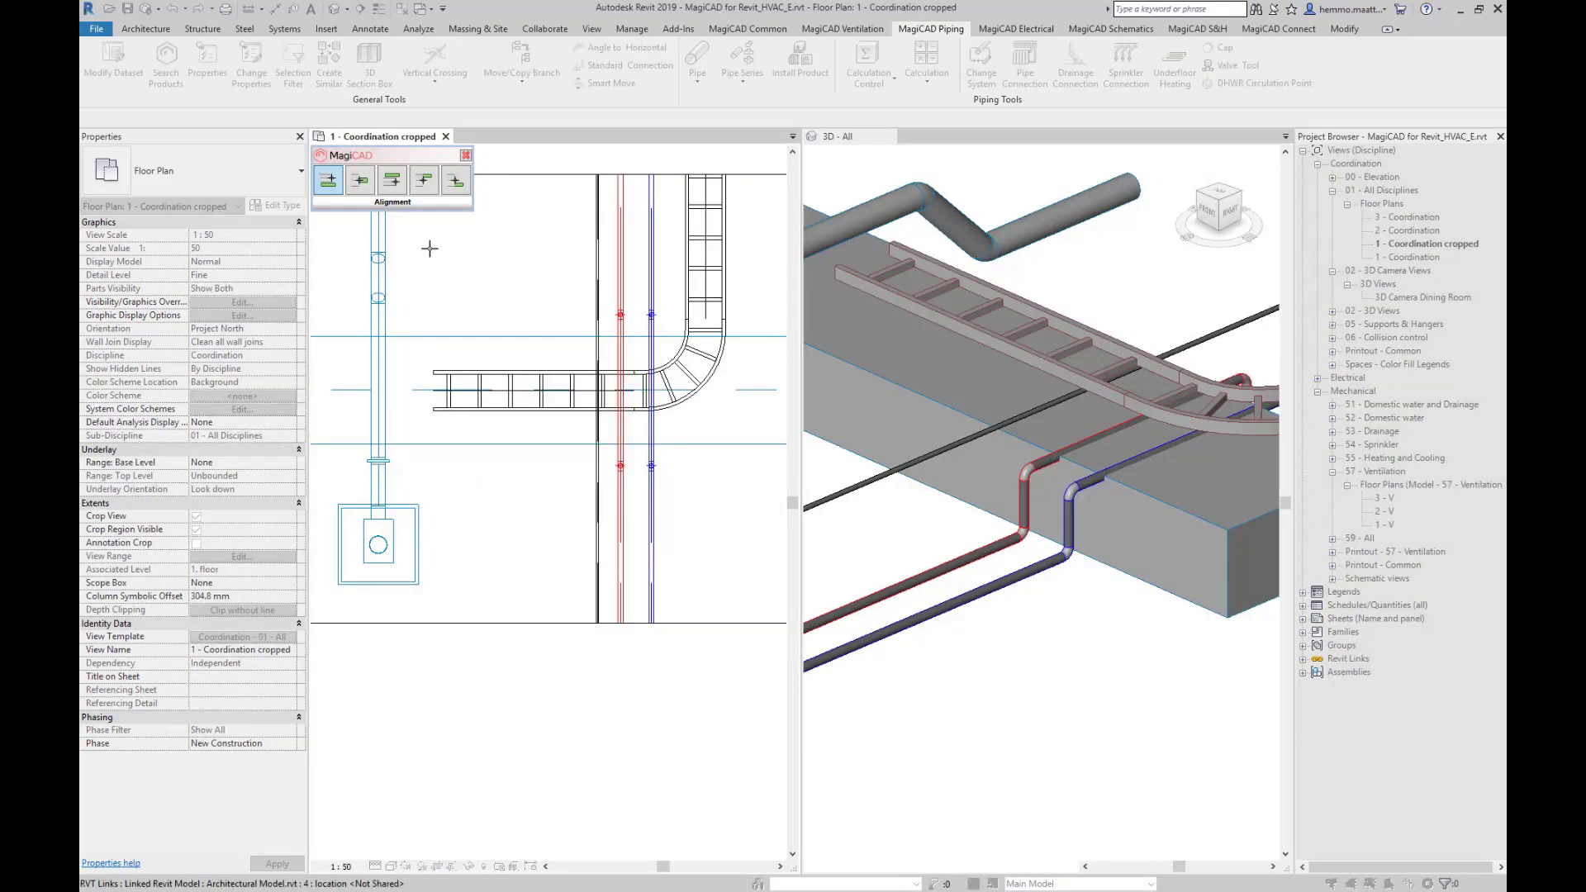
left_click(328, 180)
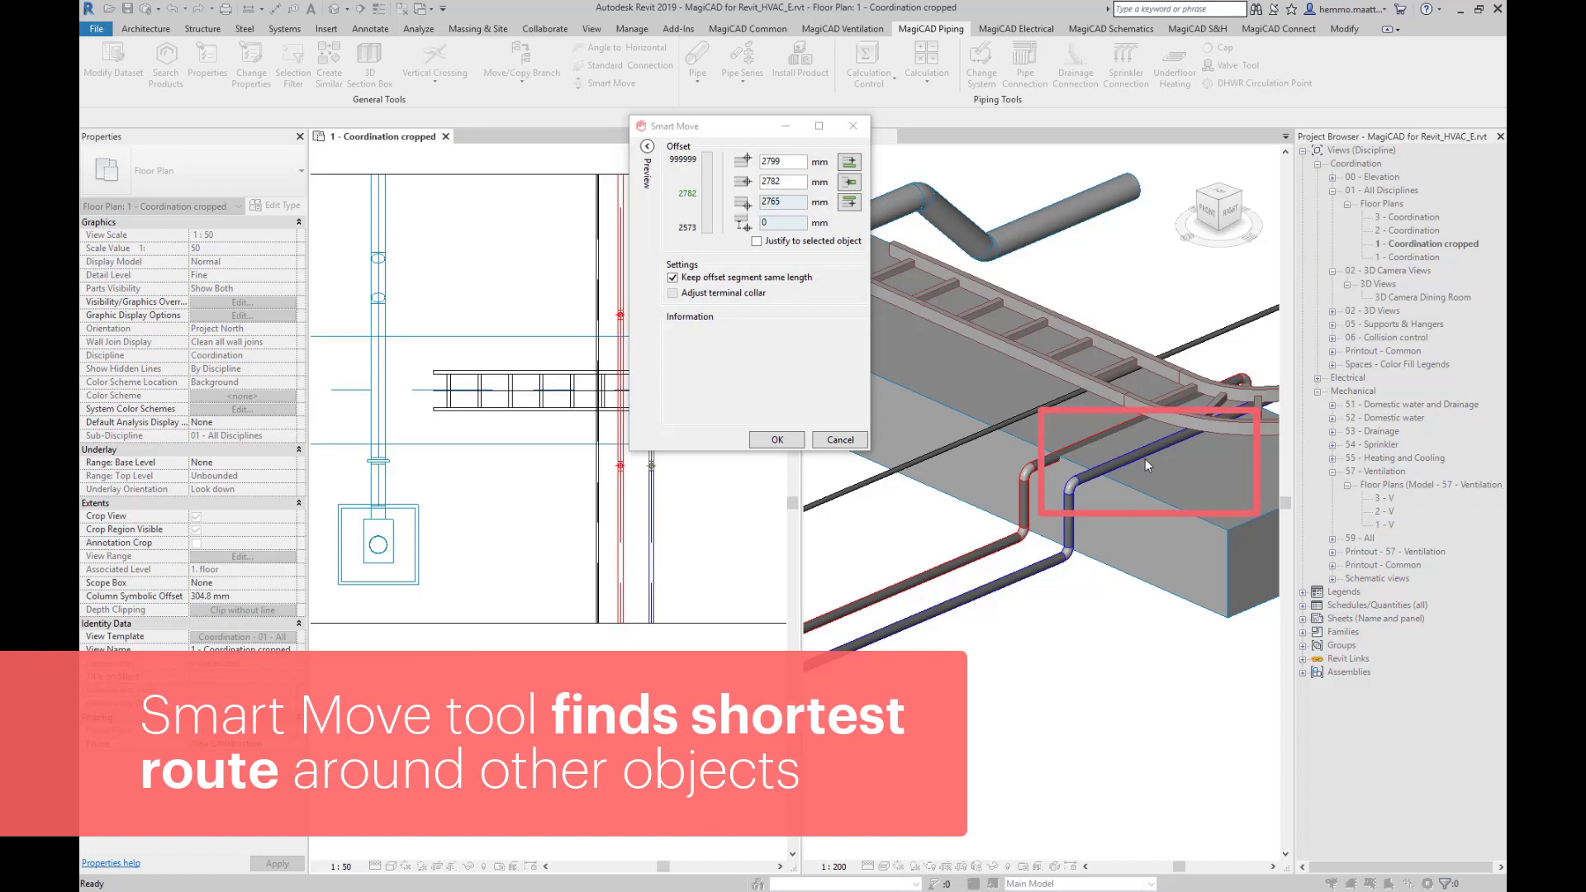
left_click(763, 222)
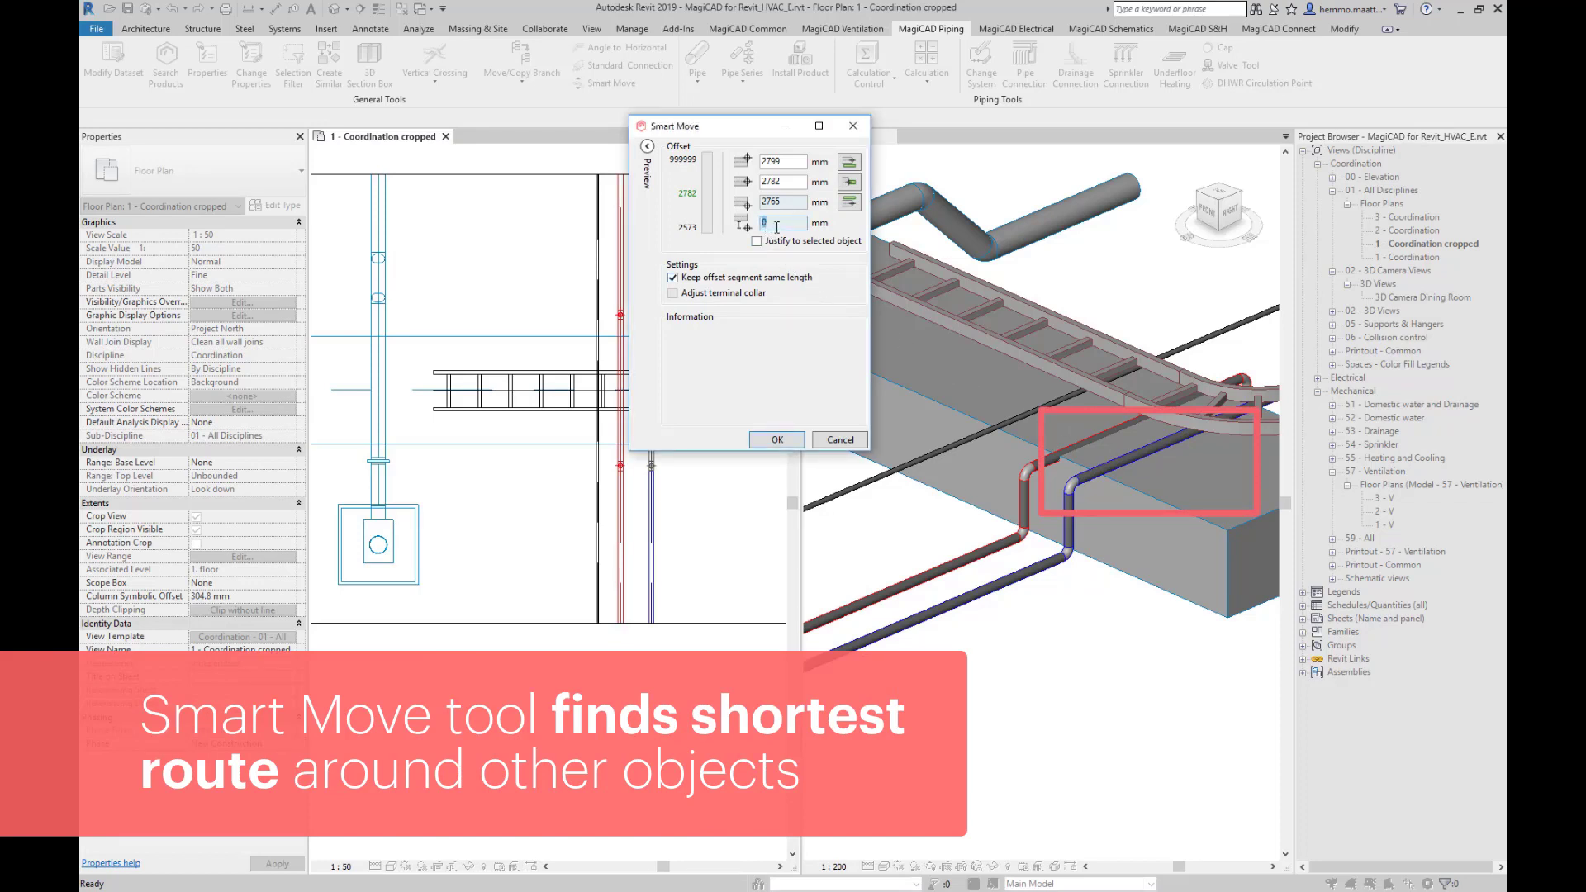
type("50")
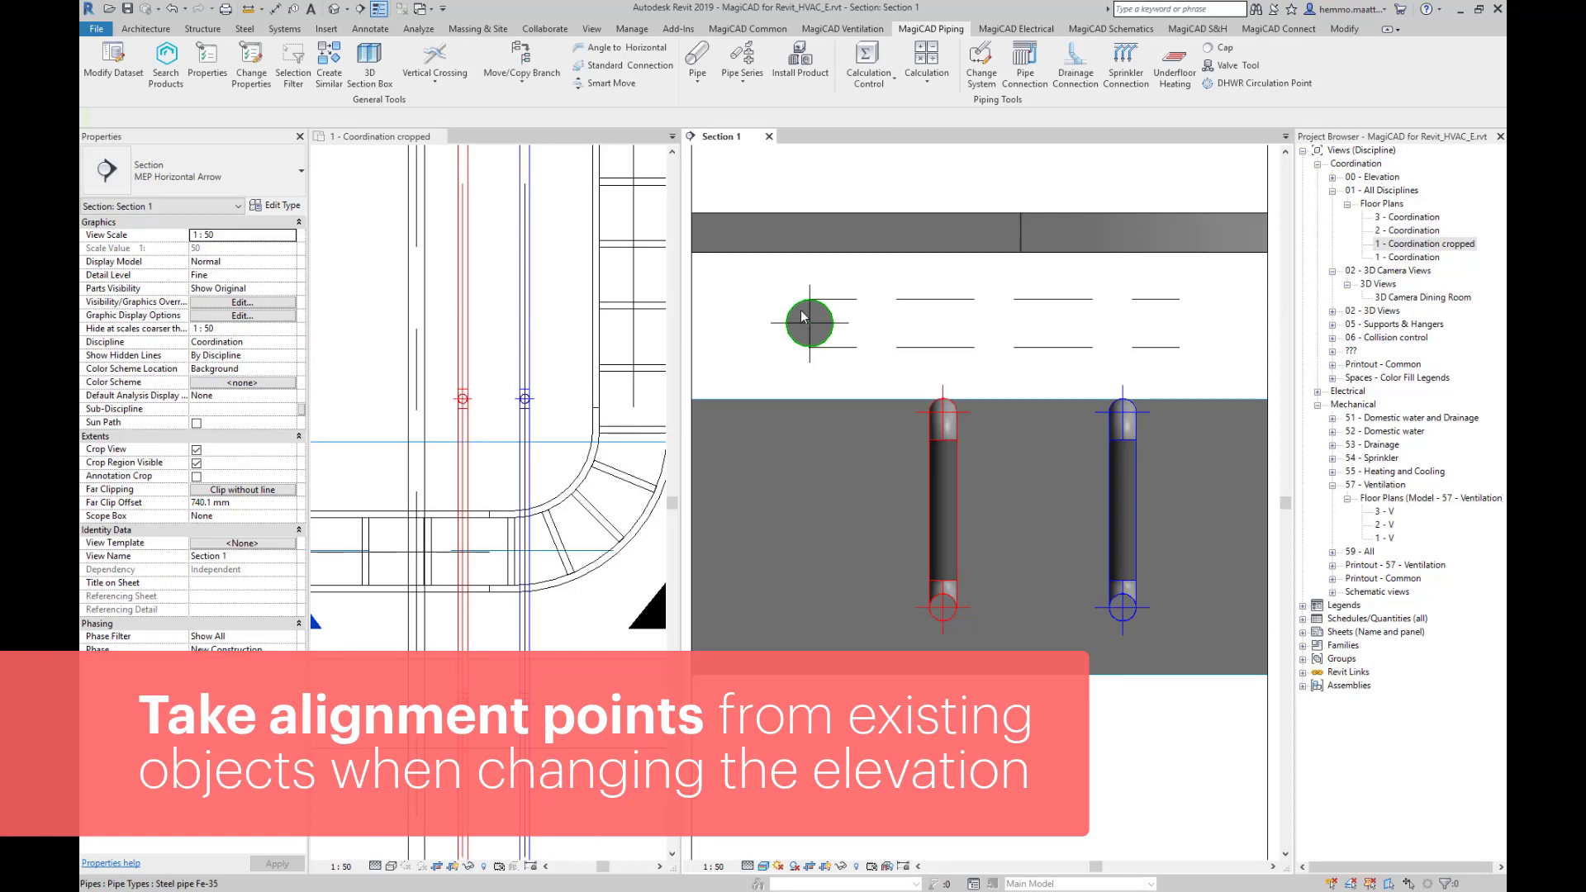
Align the red pipe with 'Top to top of...' on the steel sprinkler pipe, then apply 'Bottom to bottom of...' for the blue pipe.
left_click(801, 317)
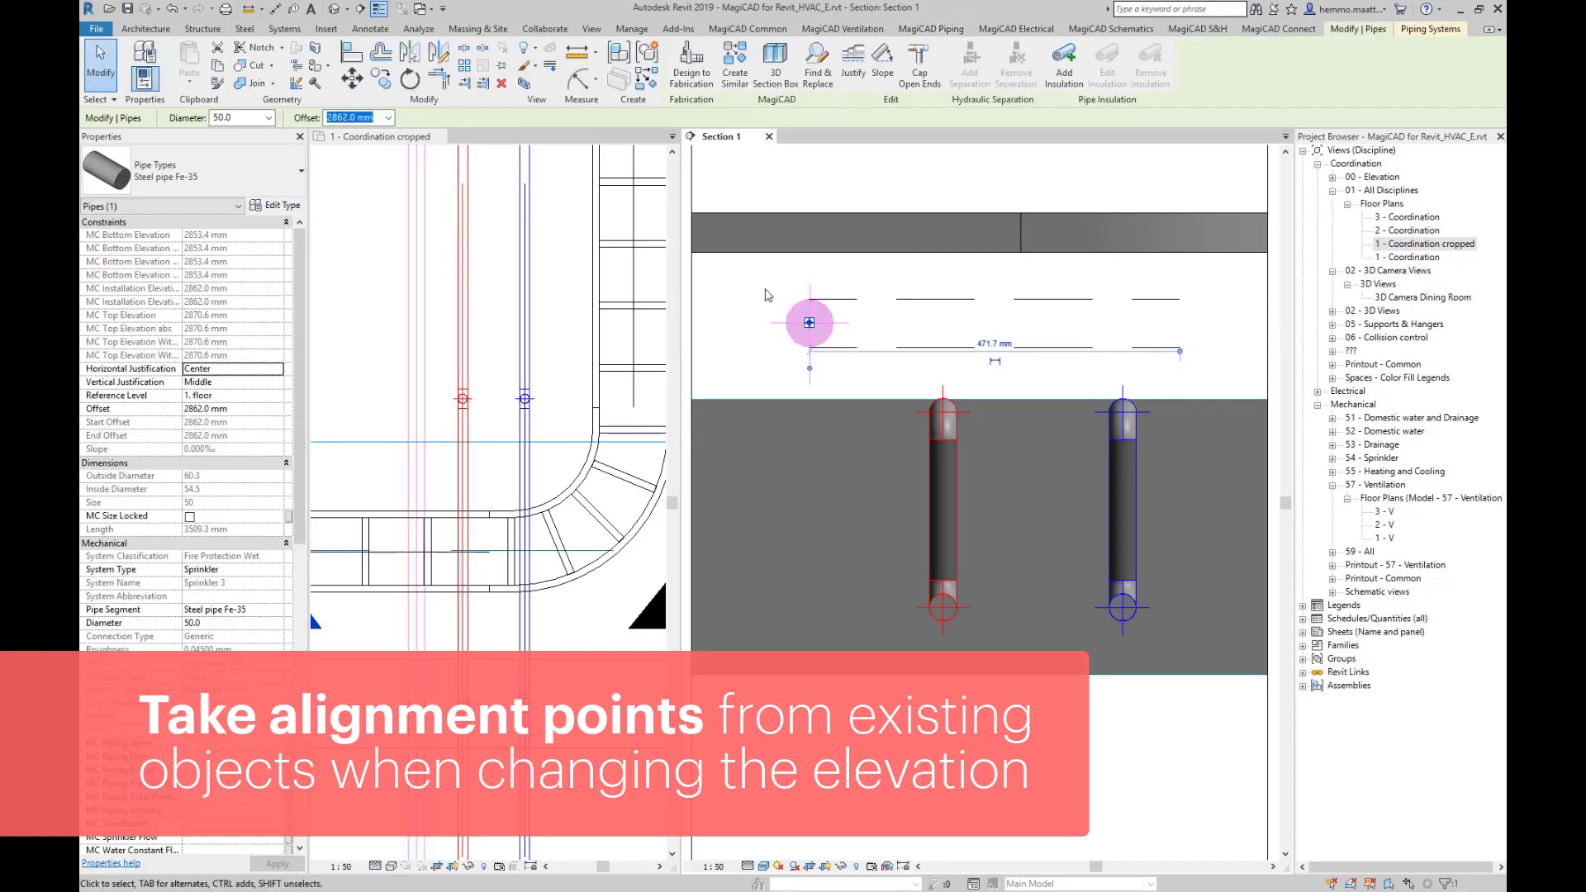
key("Escape")
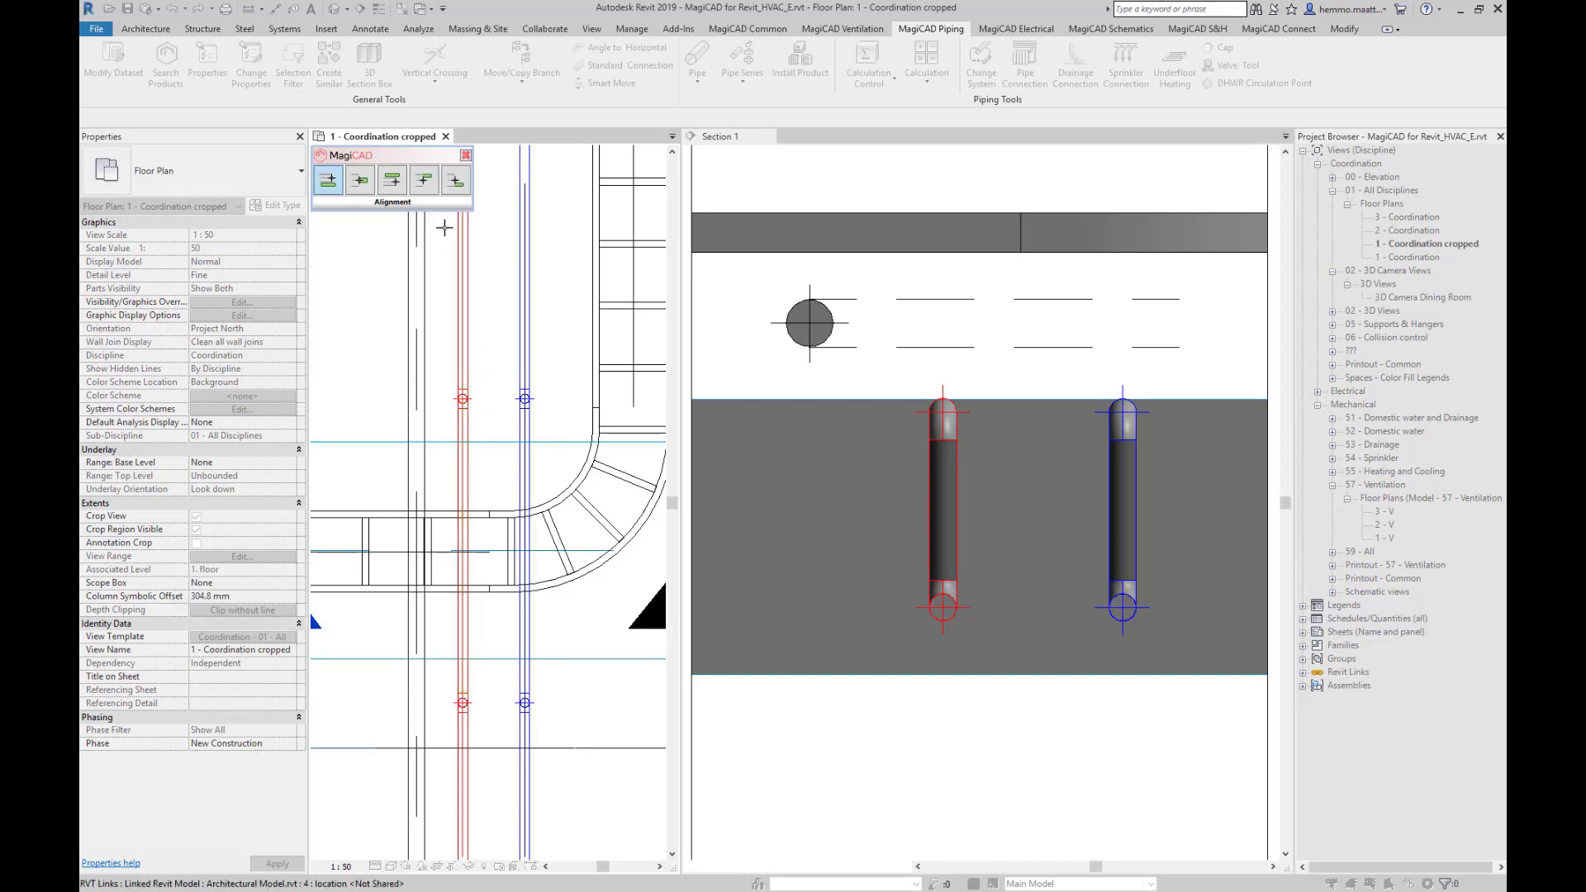
left_click(429, 188)
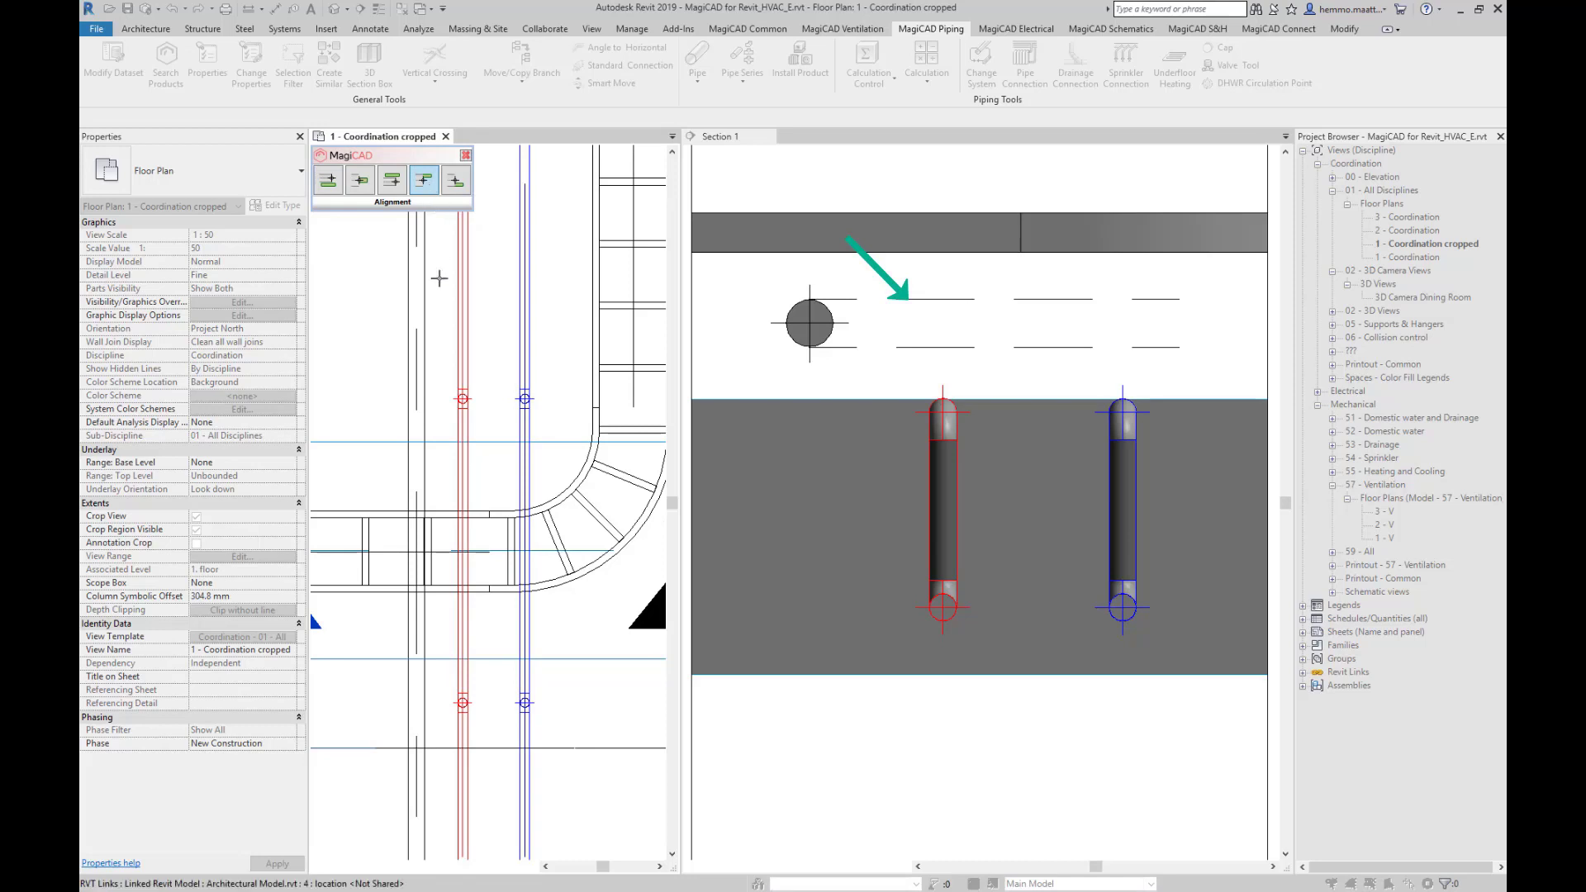
left_click(419, 472)
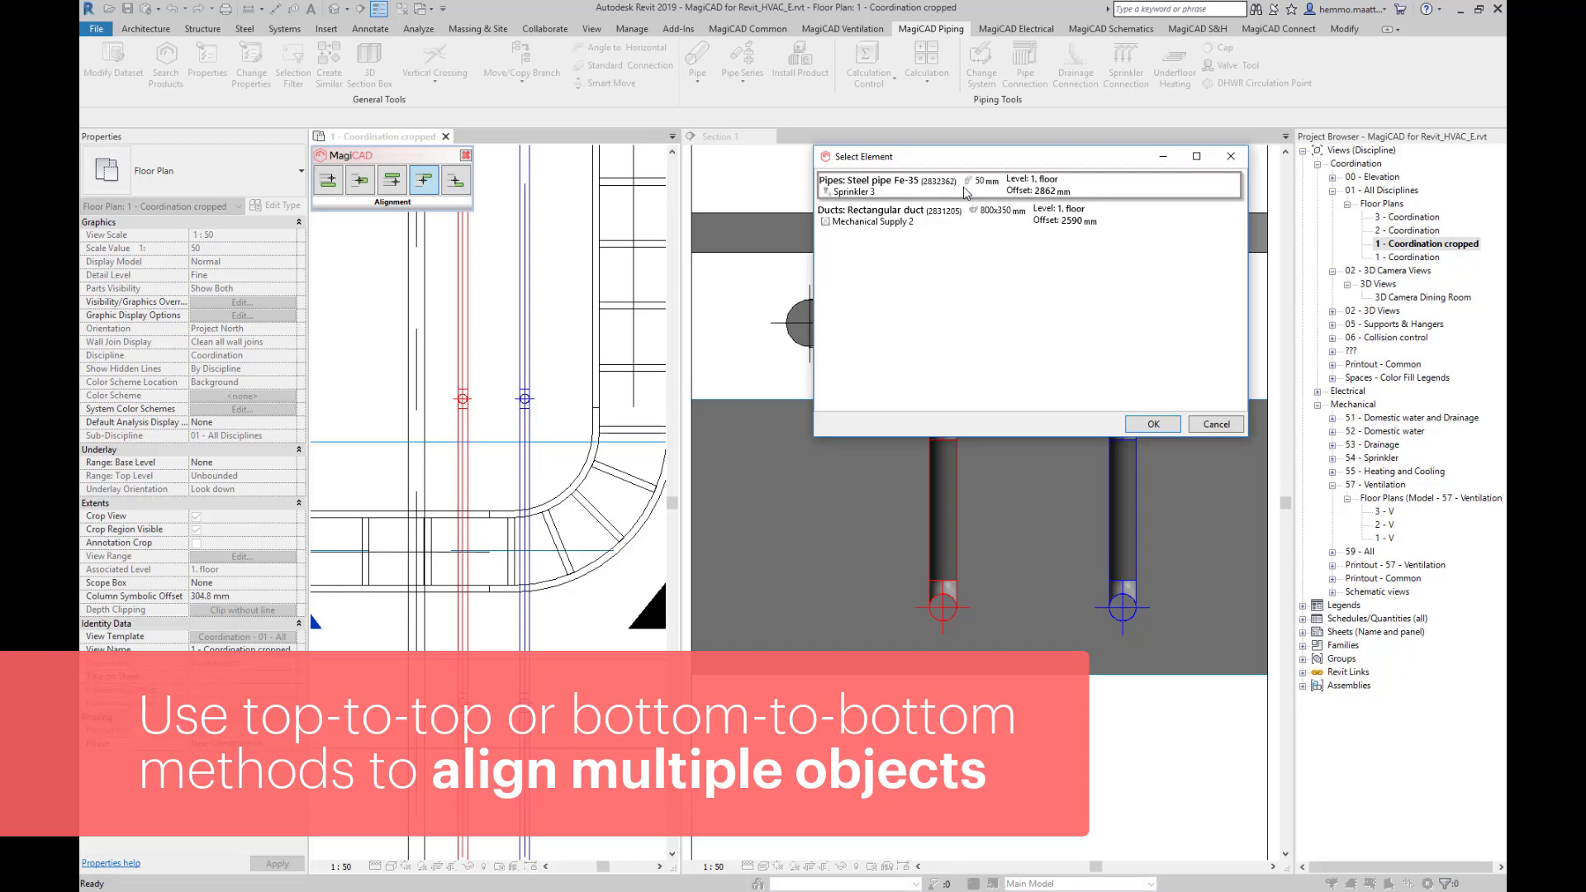
left_click(1153, 424)
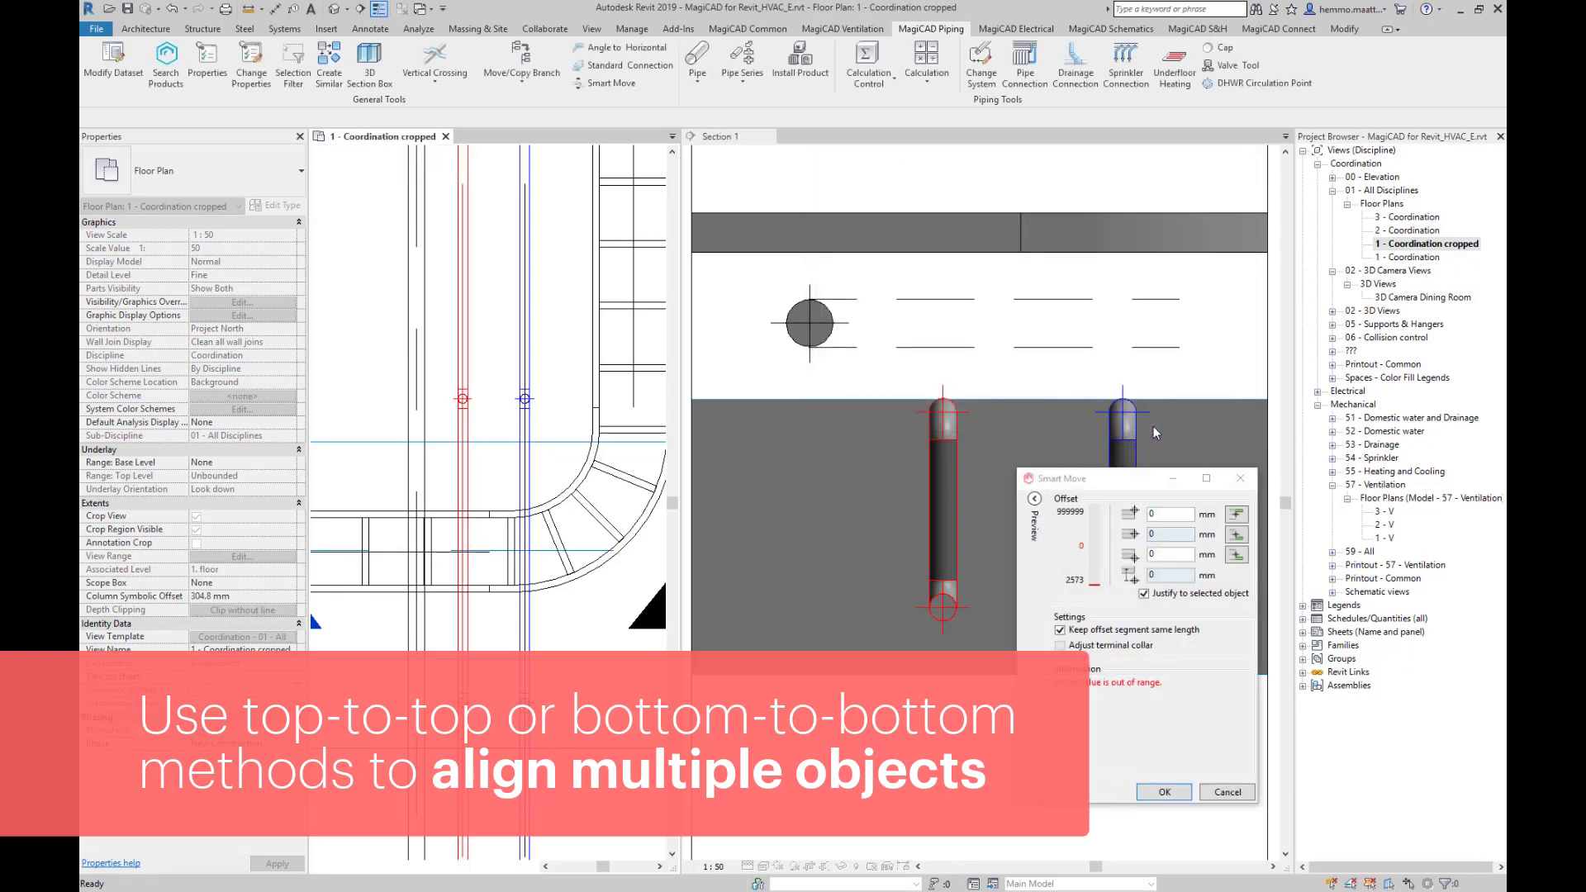
left_click(1236, 555)
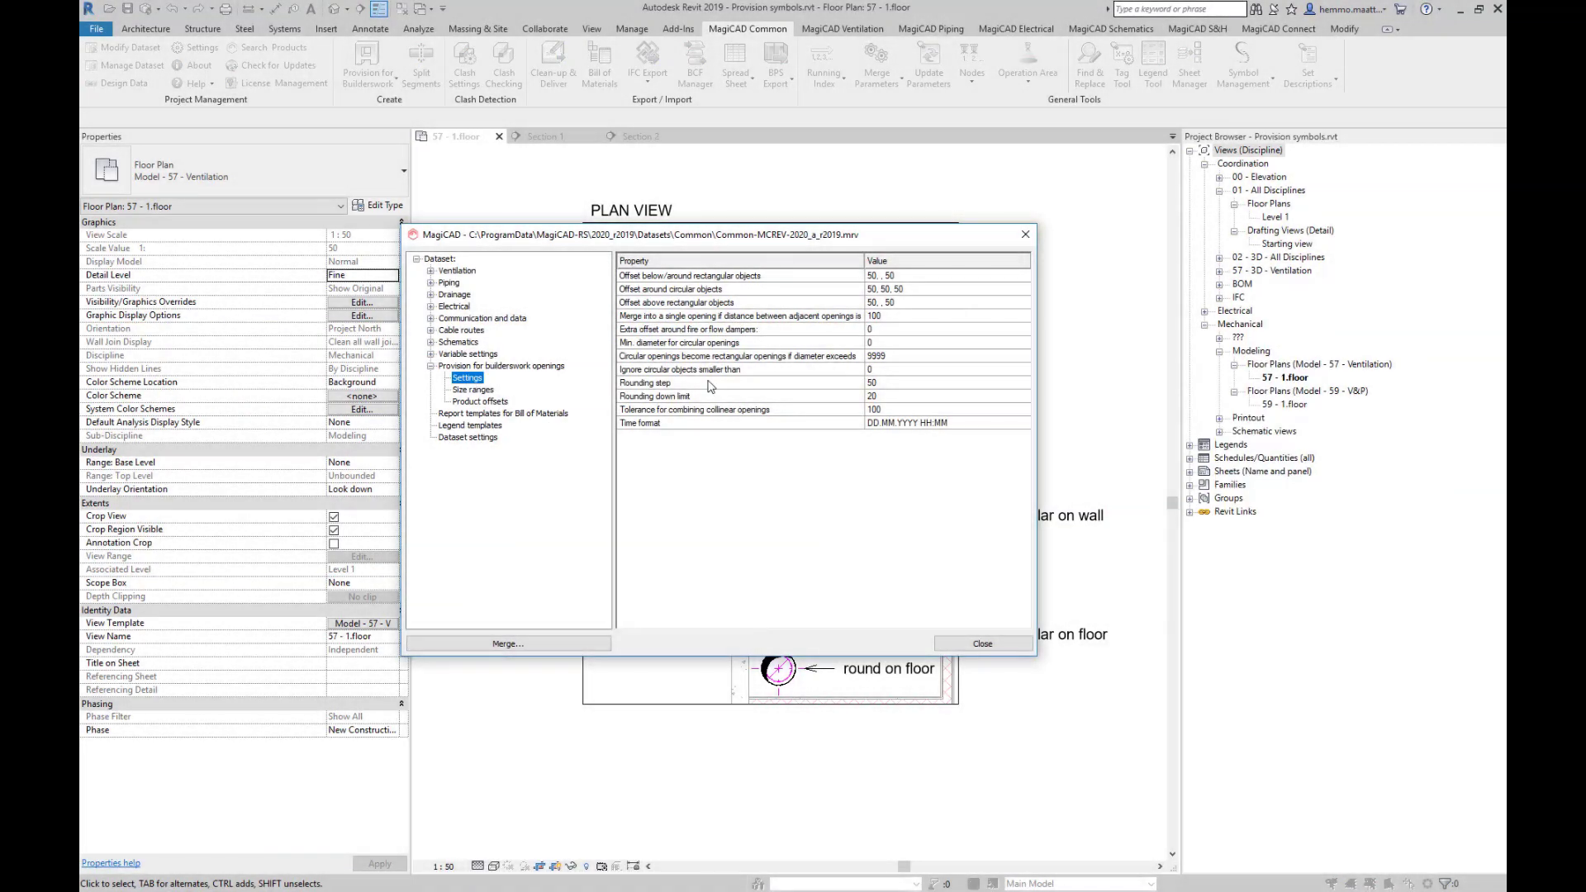
In Provision settings, choose the Round and Rectangular Penetrating wall plan symbols.
double_click(708, 386)
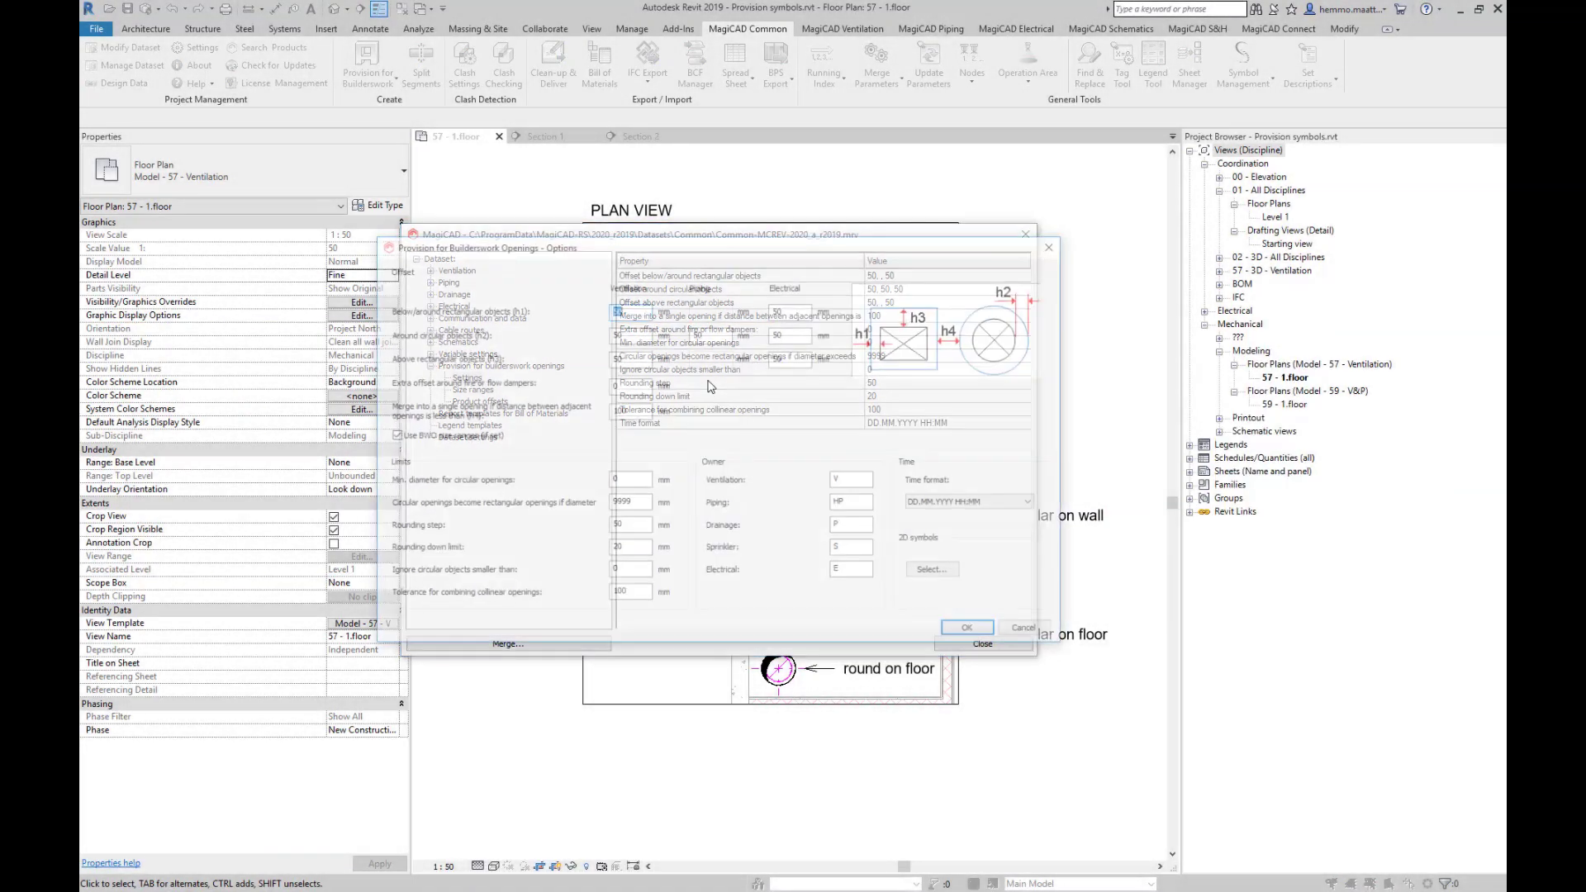
left_click(933, 573)
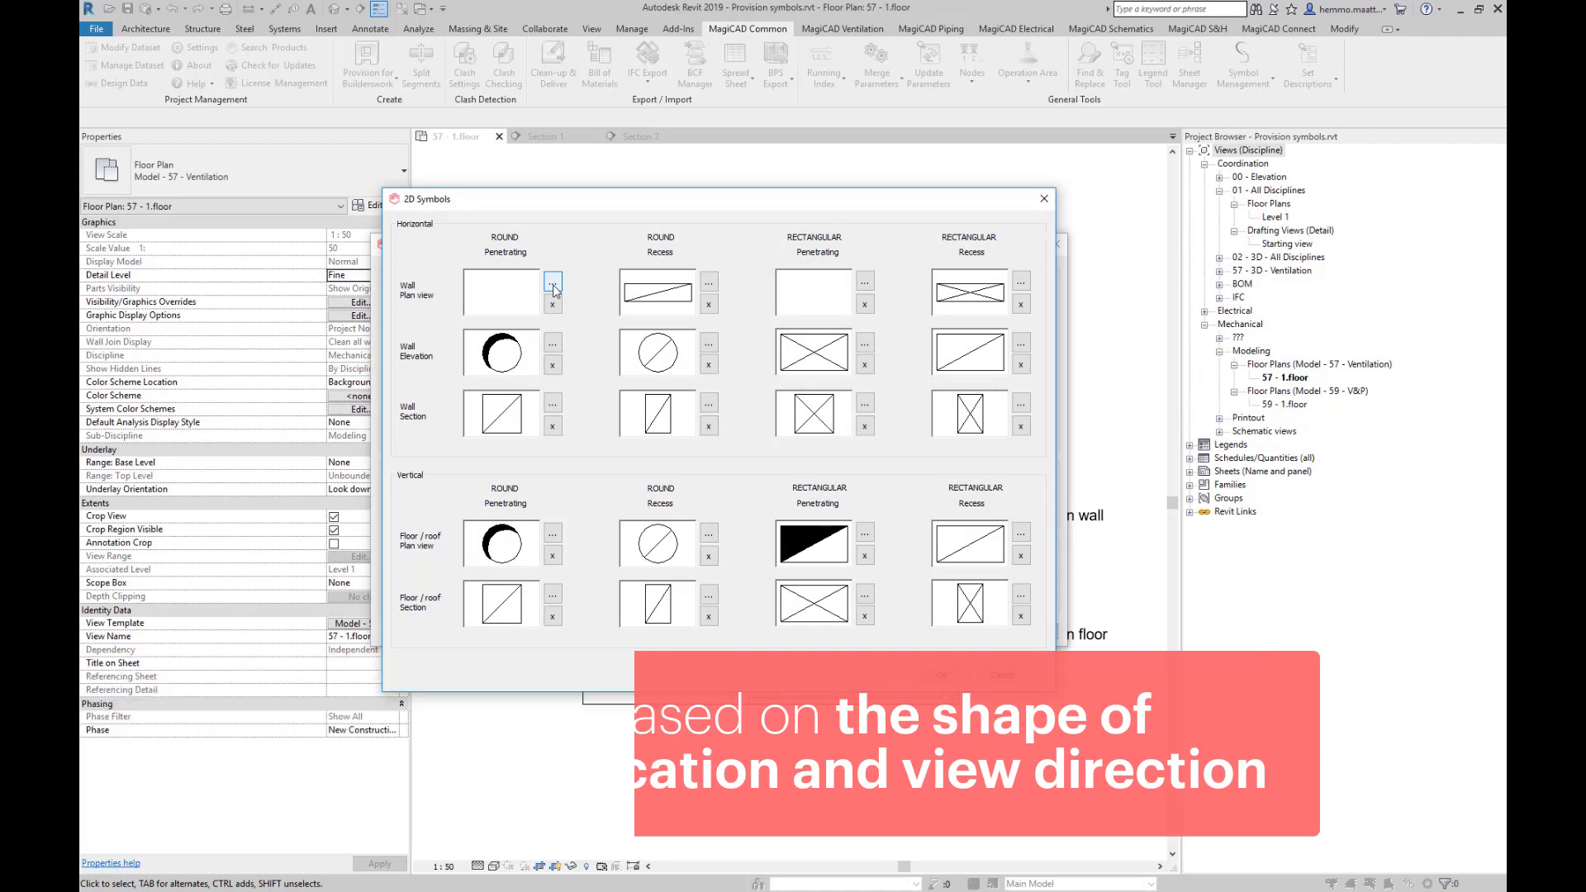
left_click(553, 285)
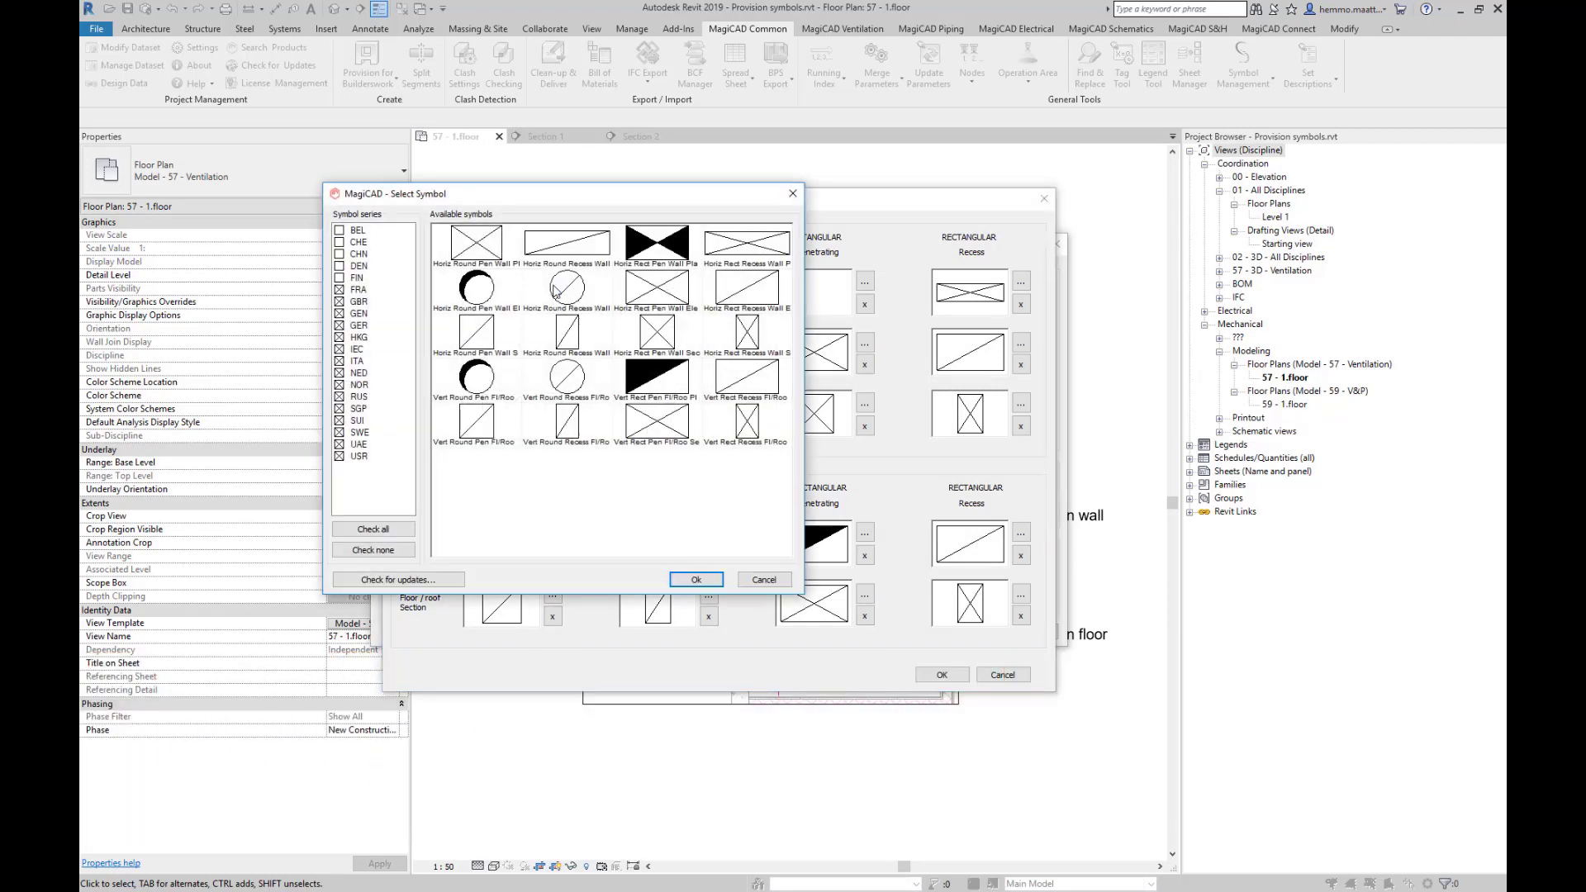
left_click(488, 254)
left_click(704, 578)
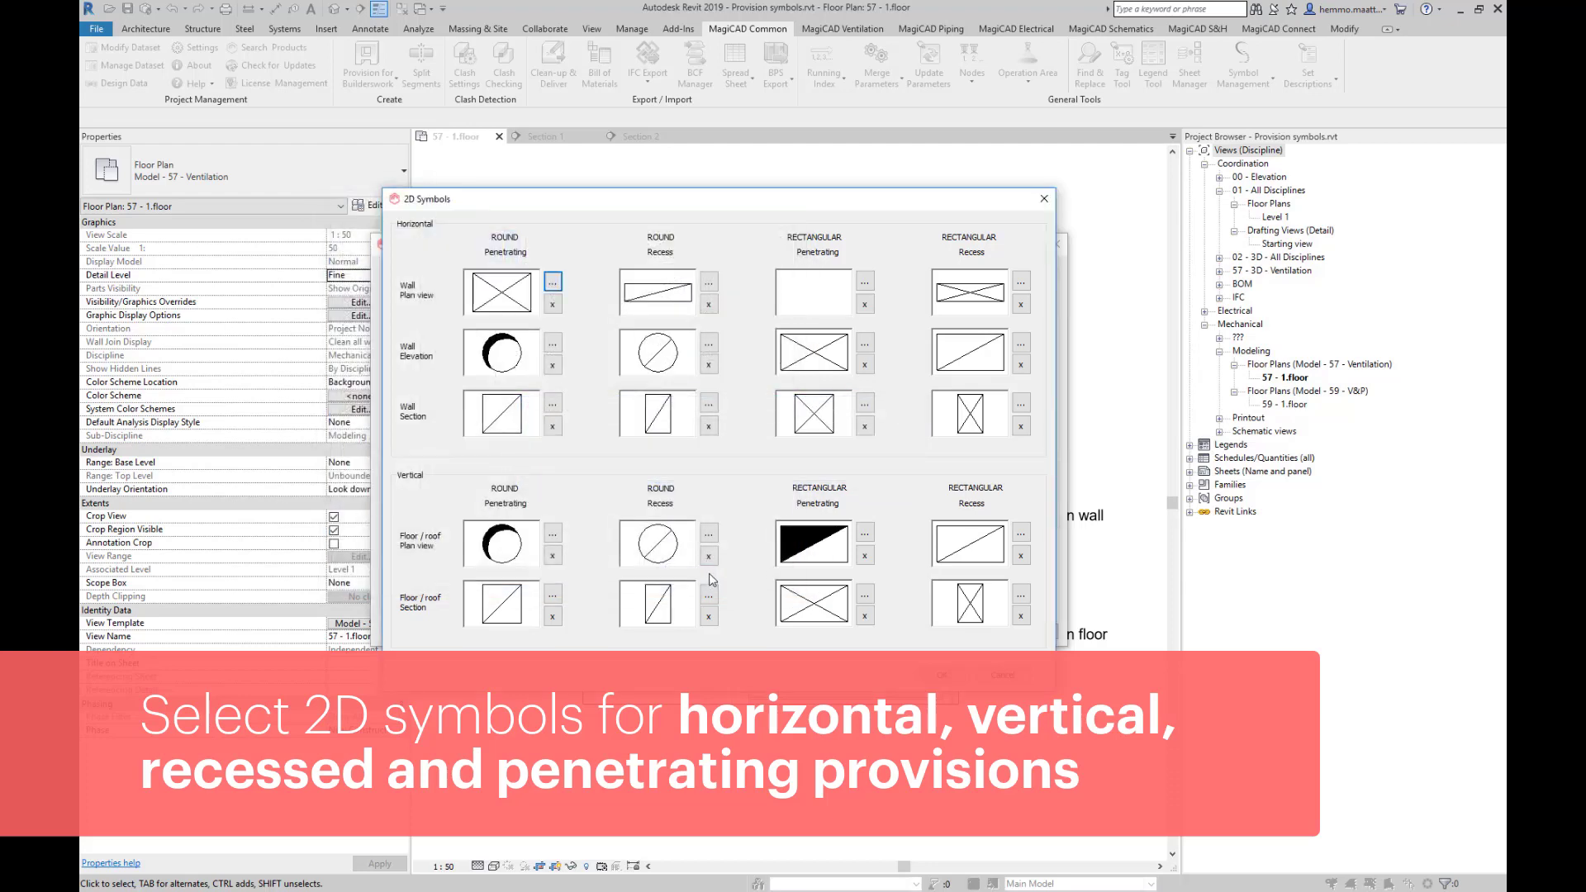
left_click(866, 282)
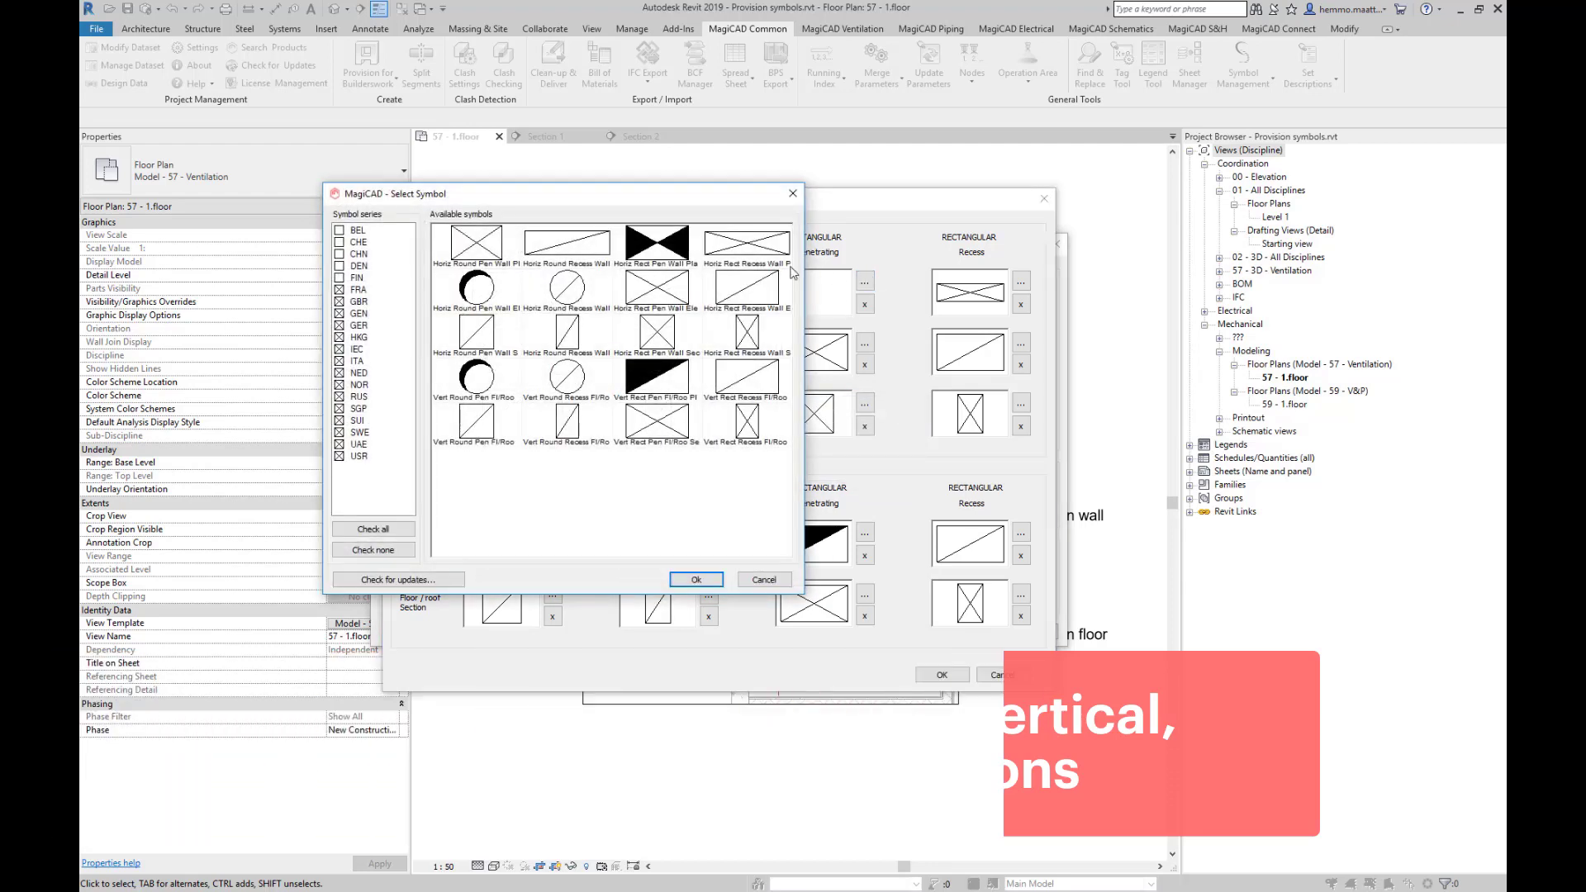
left_click(661, 248)
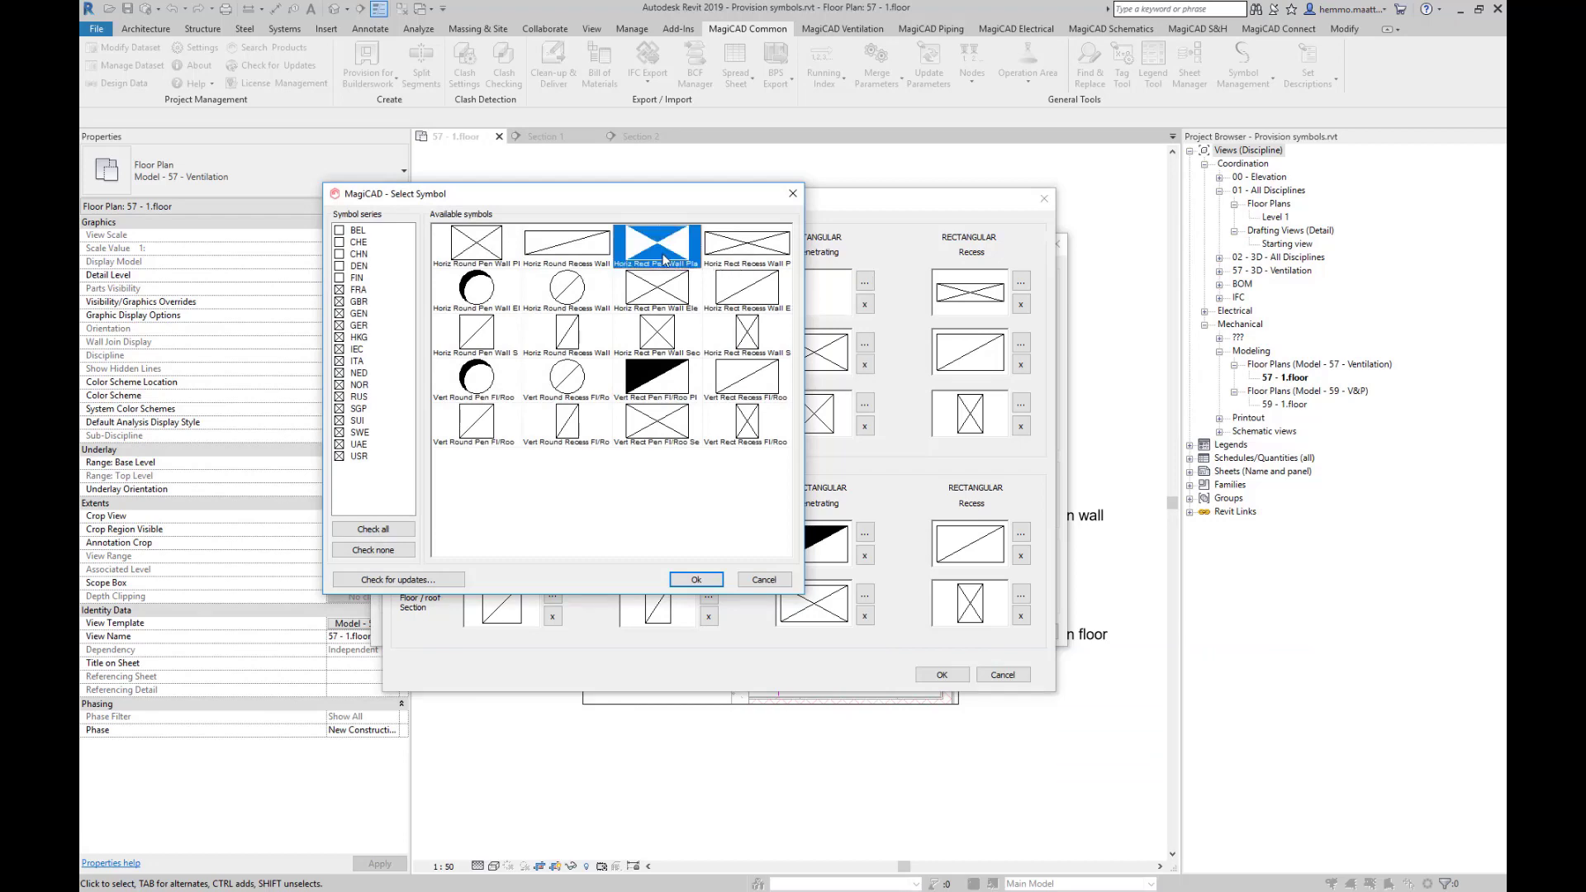
left_click(697, 578)
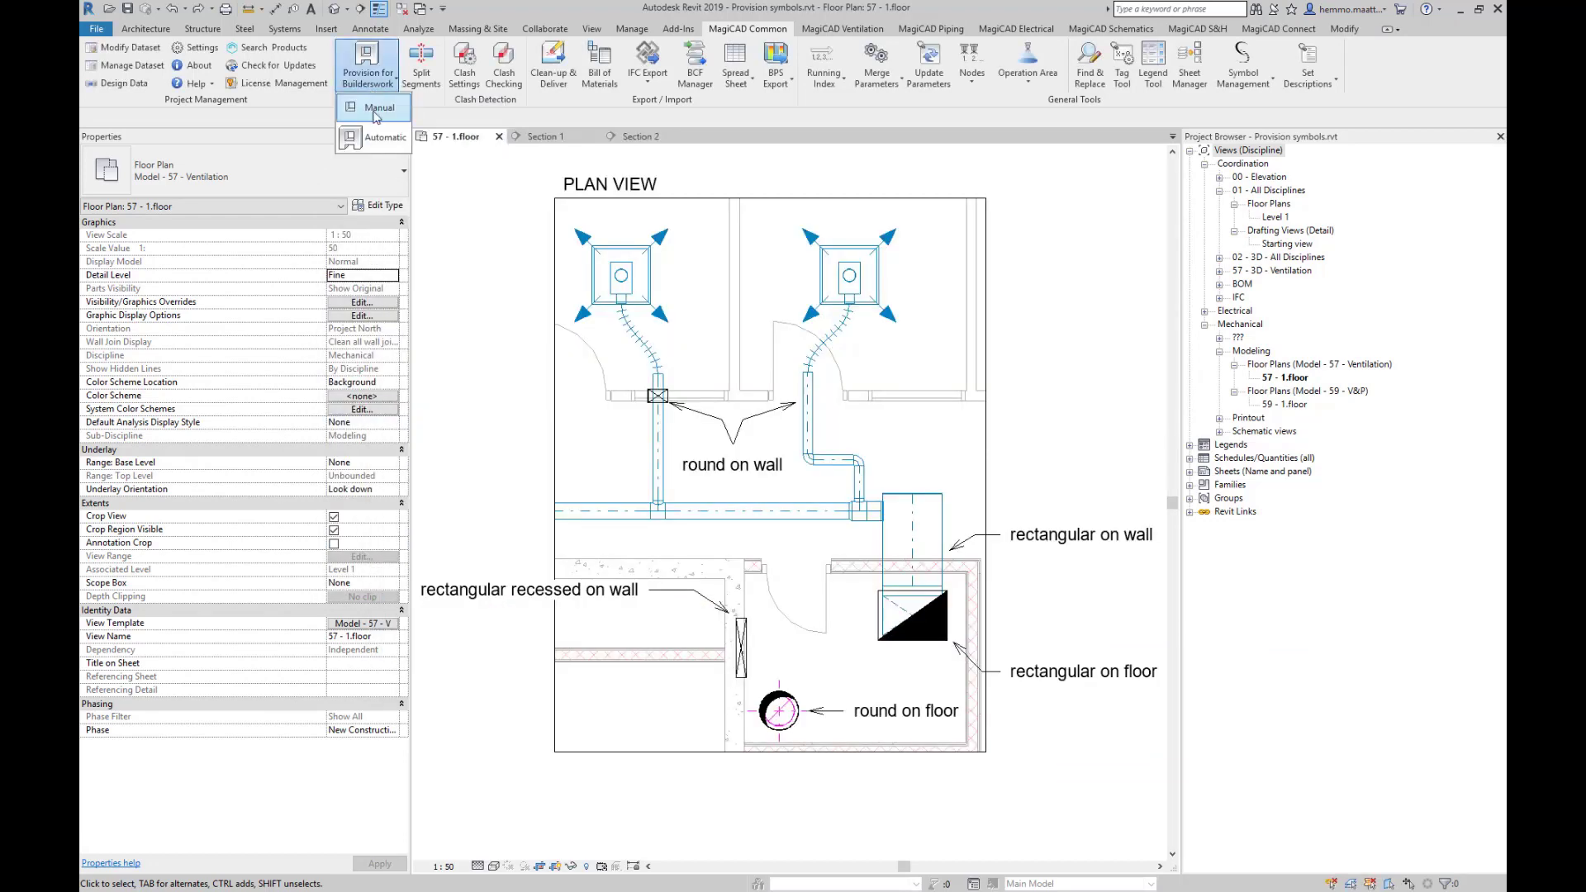
Start Automatic builderswork opening provision and accept its settings.
left_click(376, 135)
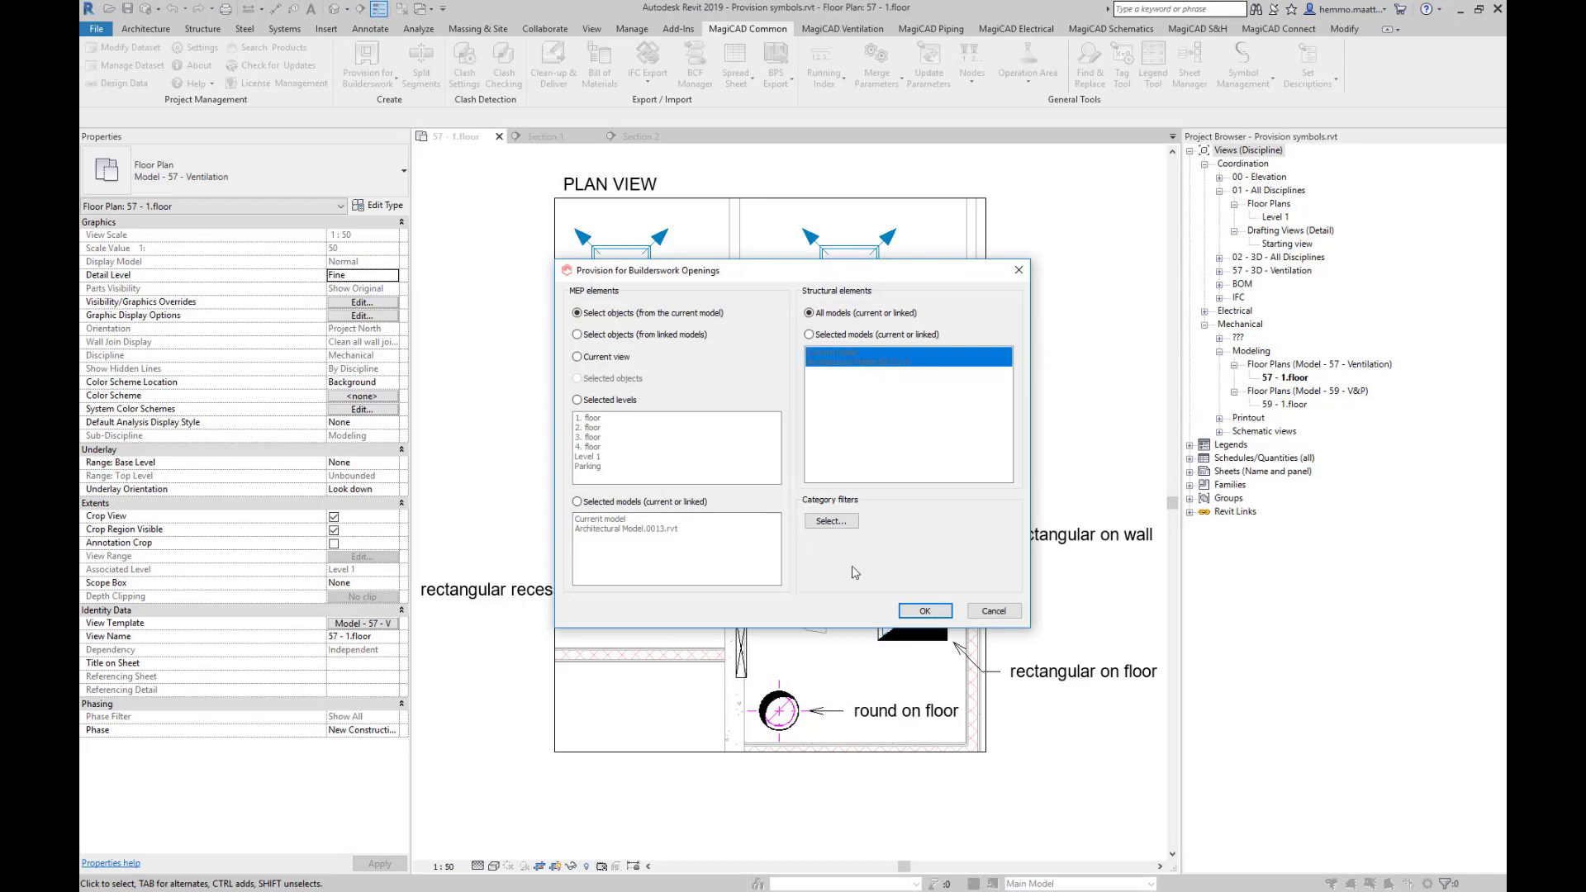
left_click(922, 611)
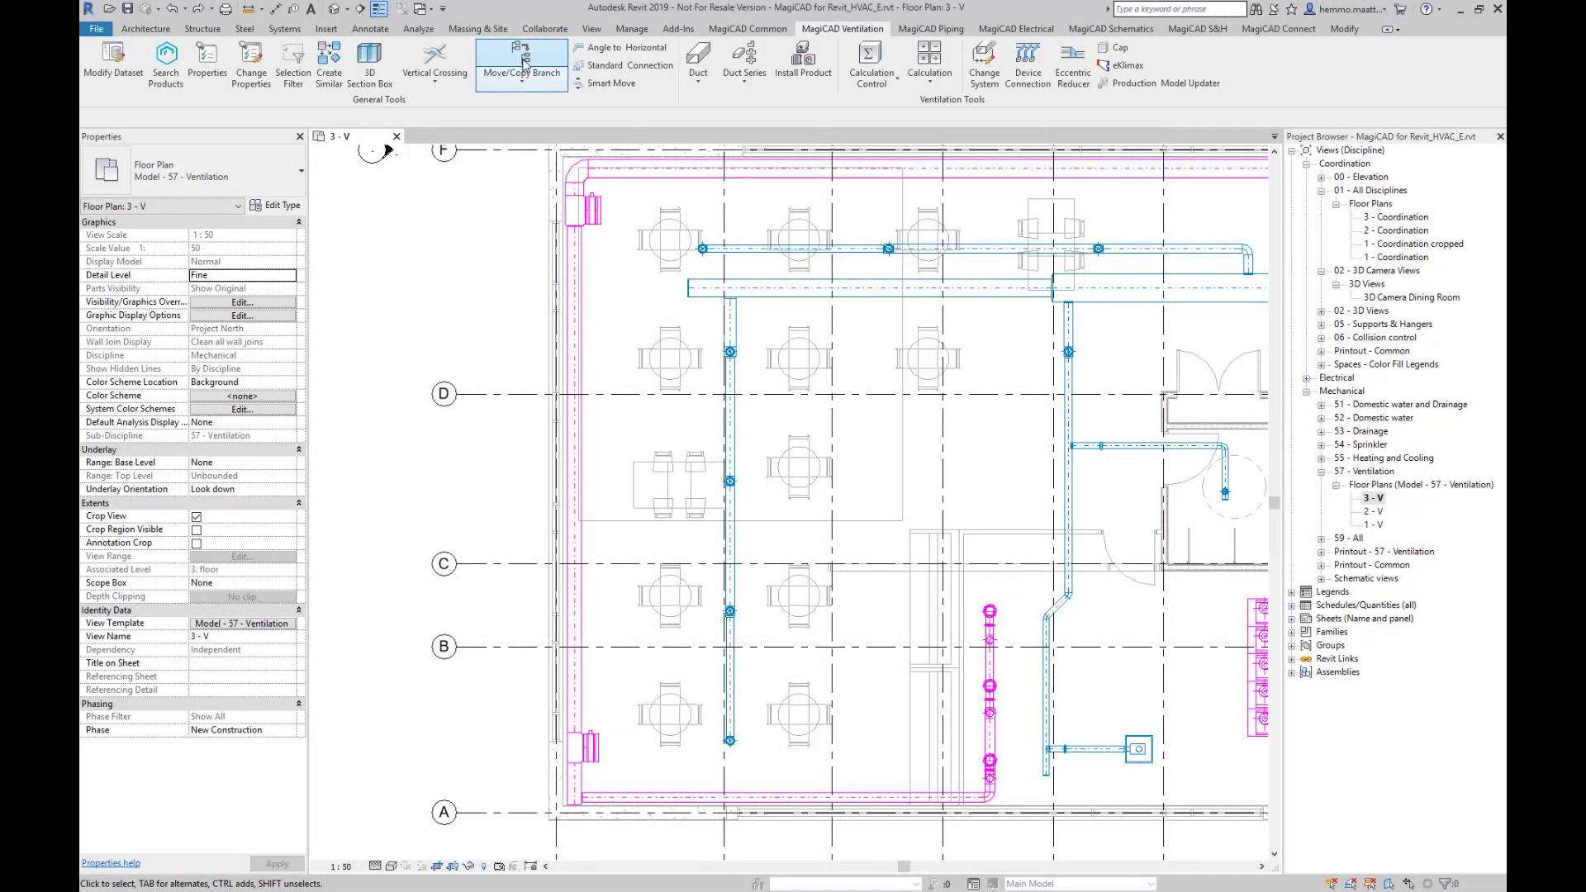
Move/Copy the vertical duct branch with accurate placement, setting a 4000 mm length.
left_click(523, 64)
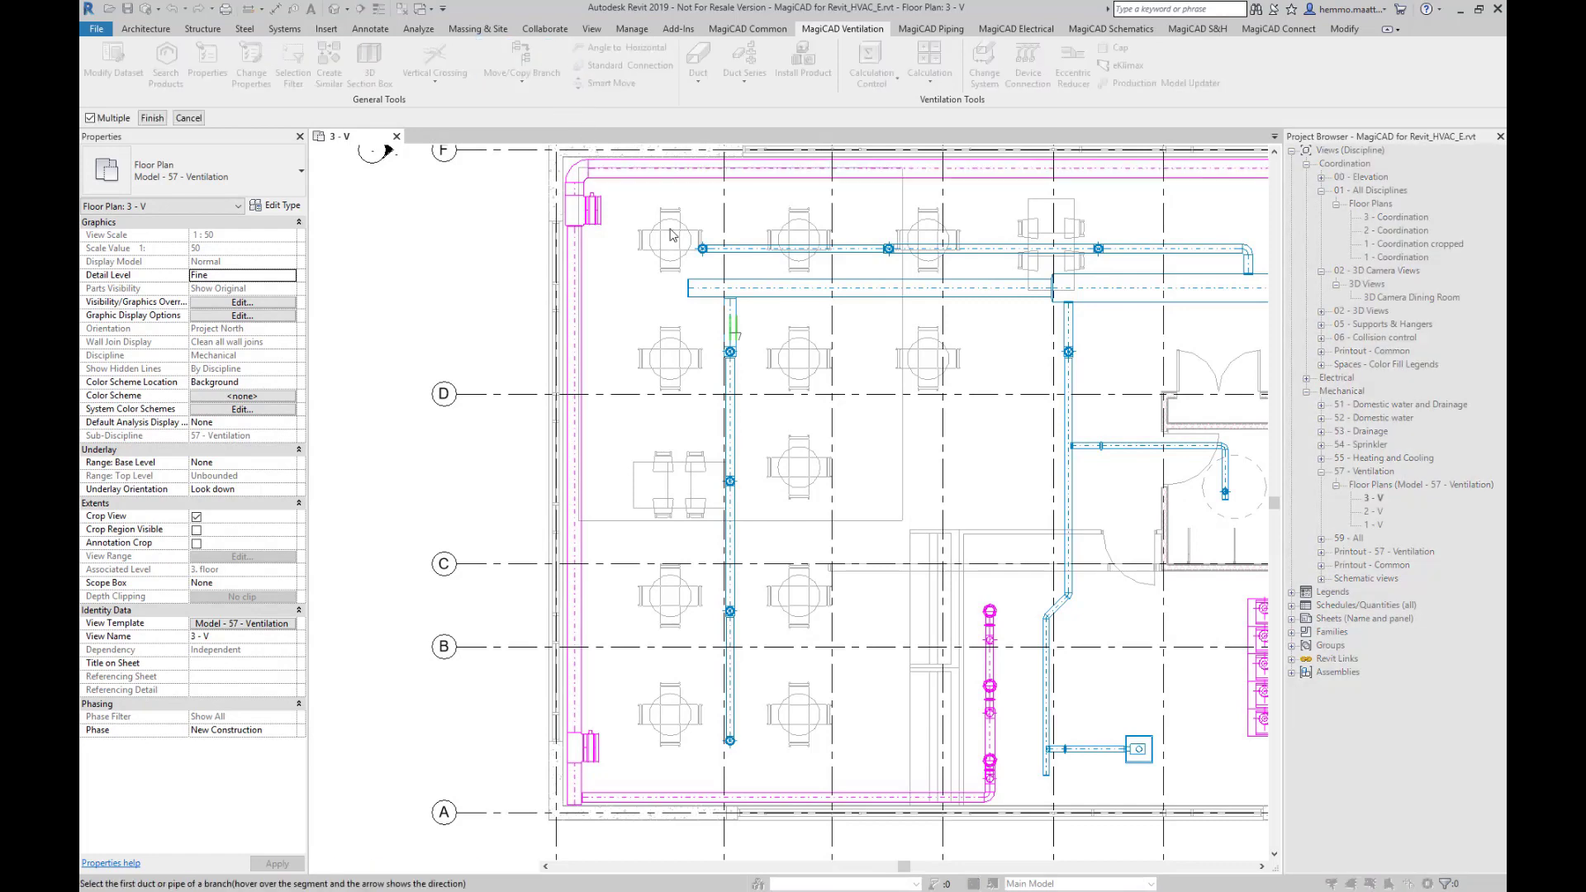
left_click(731, 322)
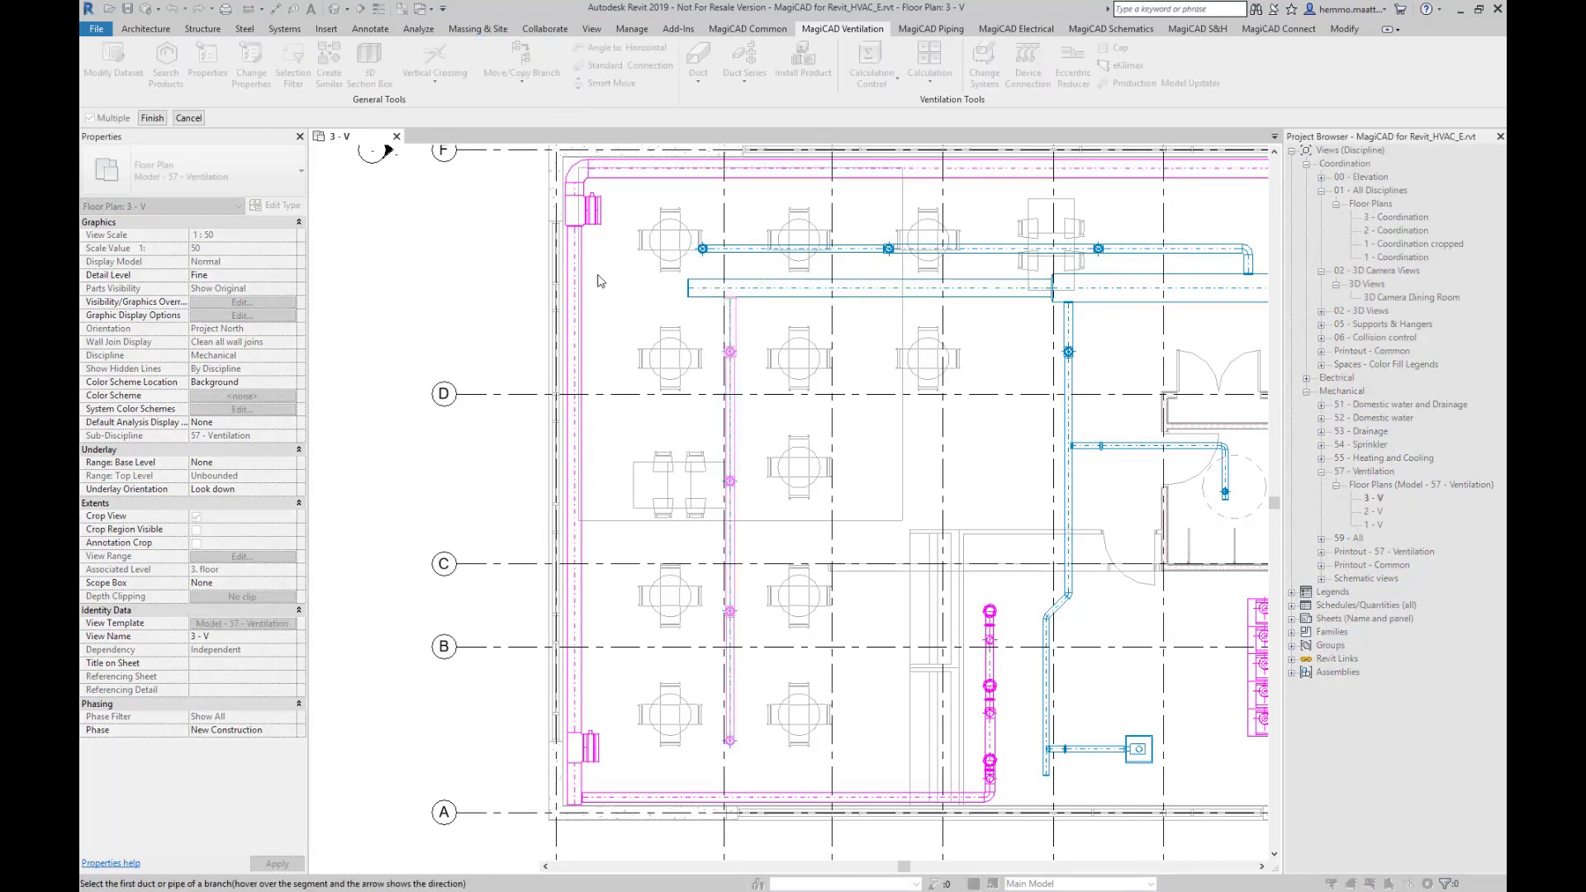
left_click(152, 118)
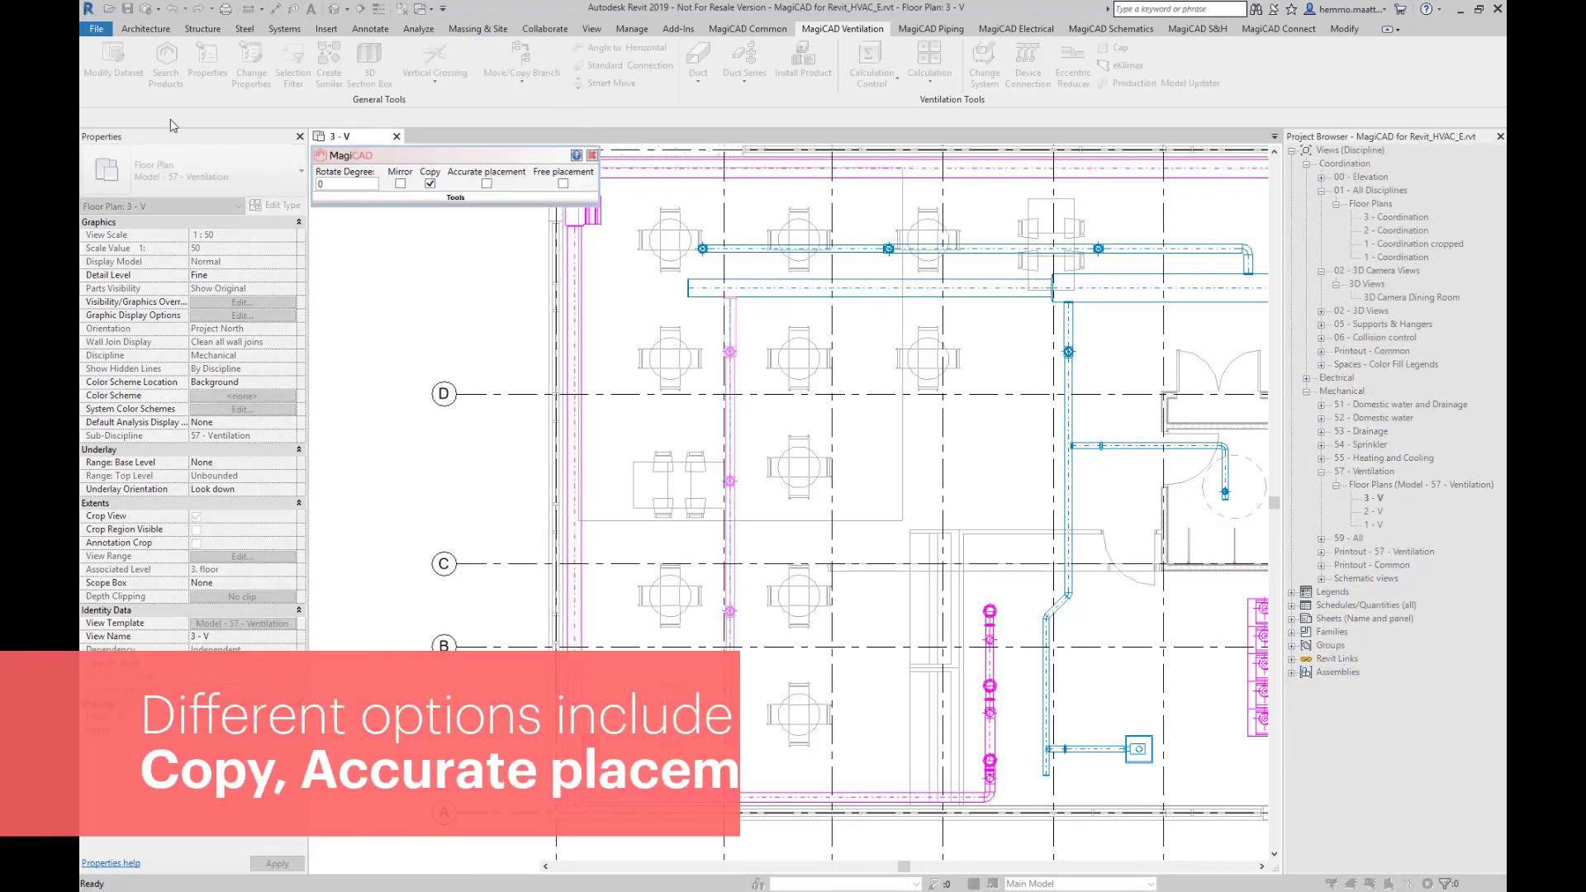
left_click(487, 184)
left_click(1009, 286)
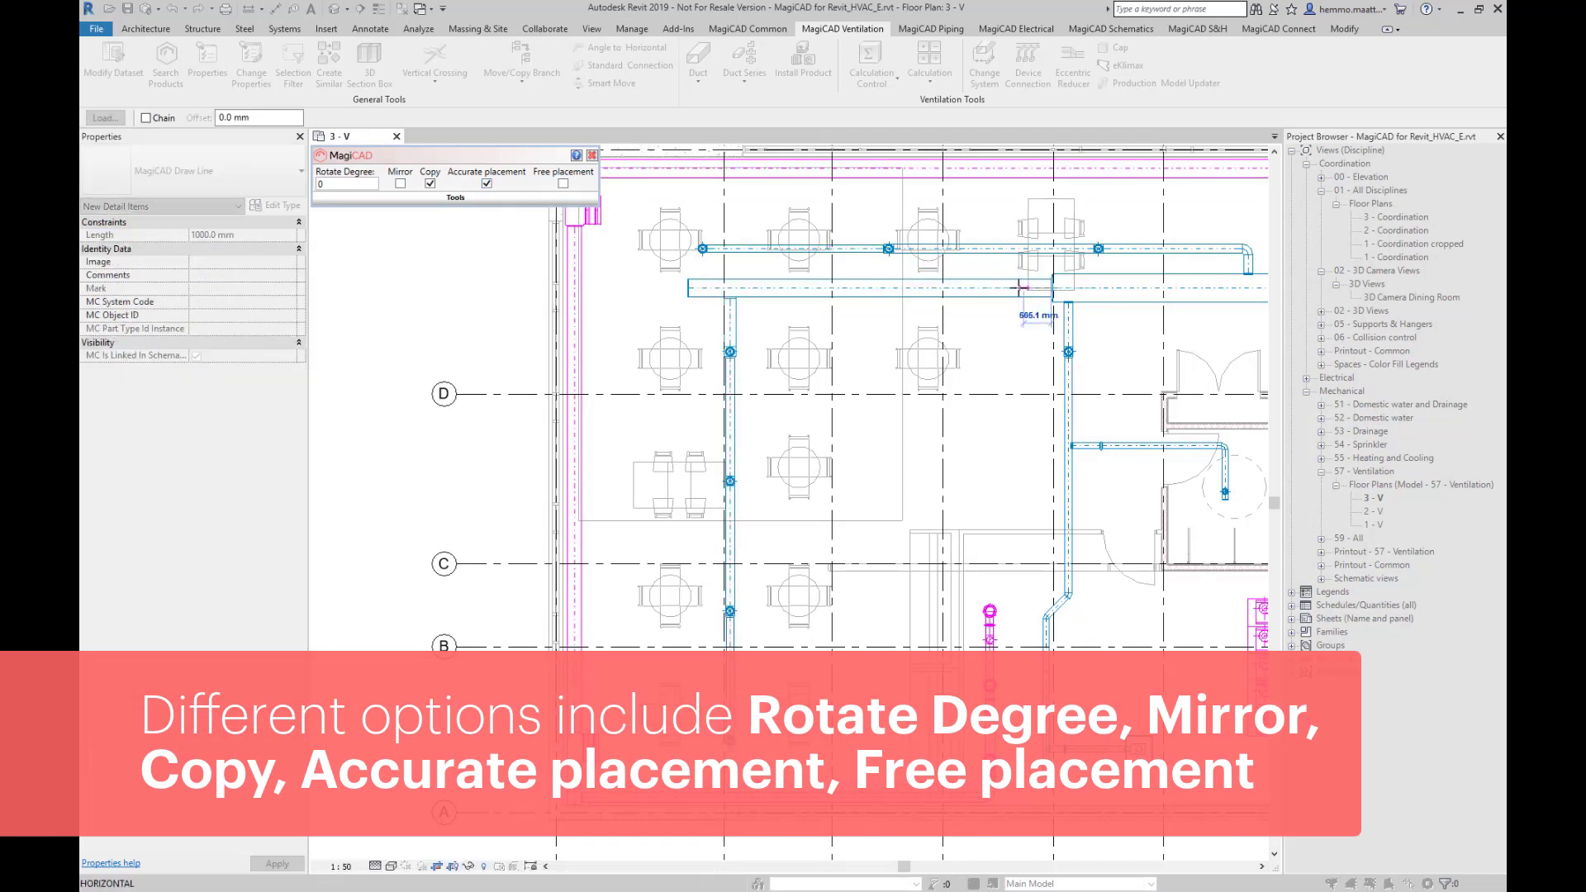
type("4000")
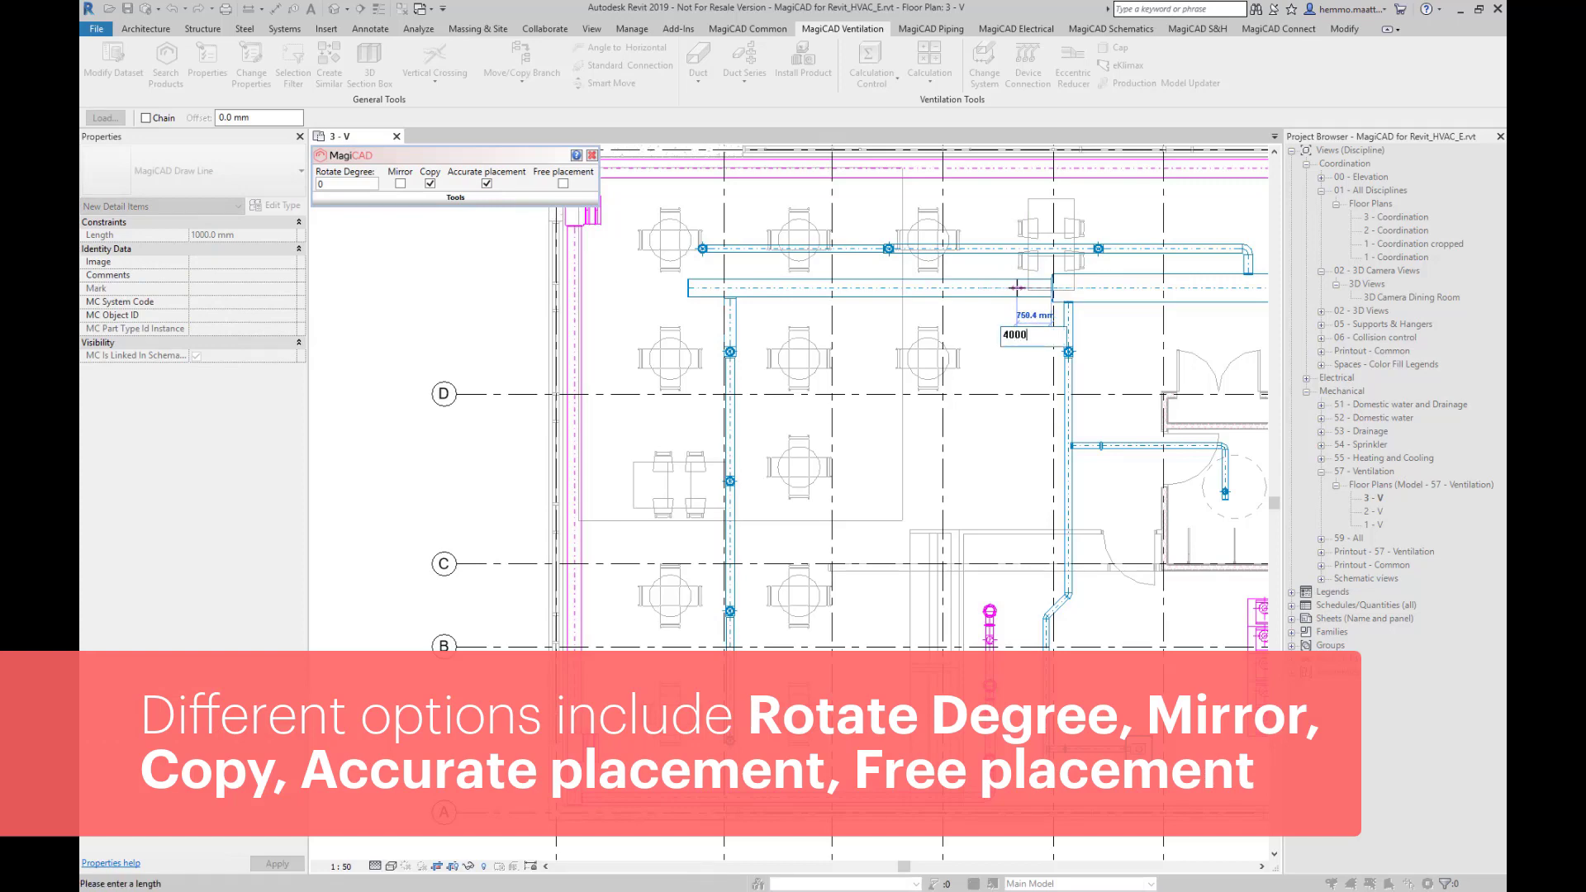
key("Return")
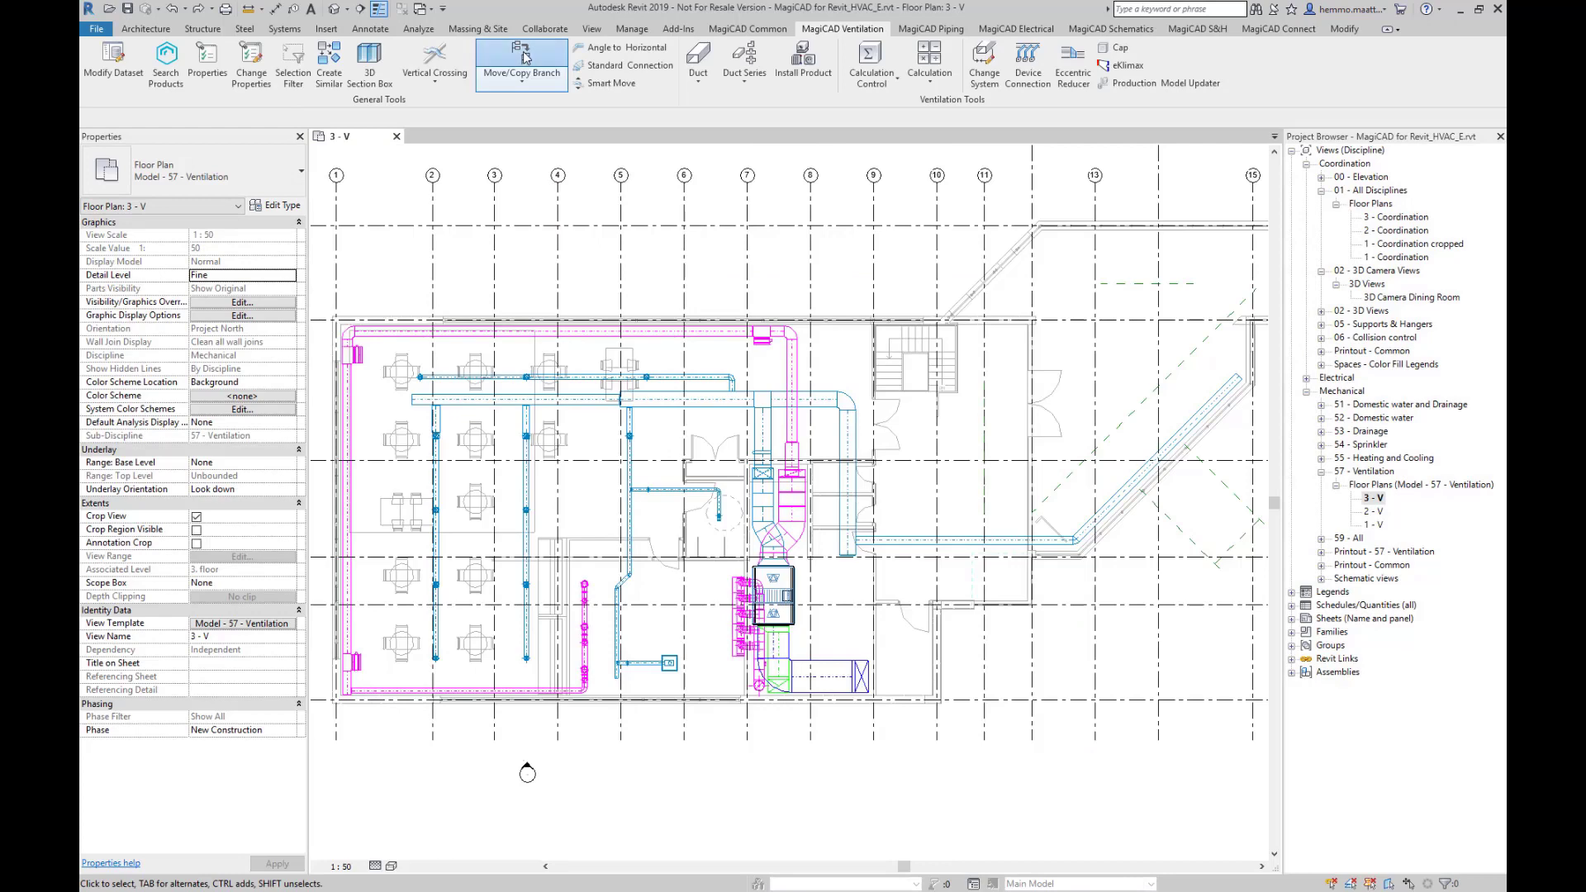
Set up a 225° rotated, accurately placed copy of the diagonal duct branch, then cancel it.
left_click(522, 56)
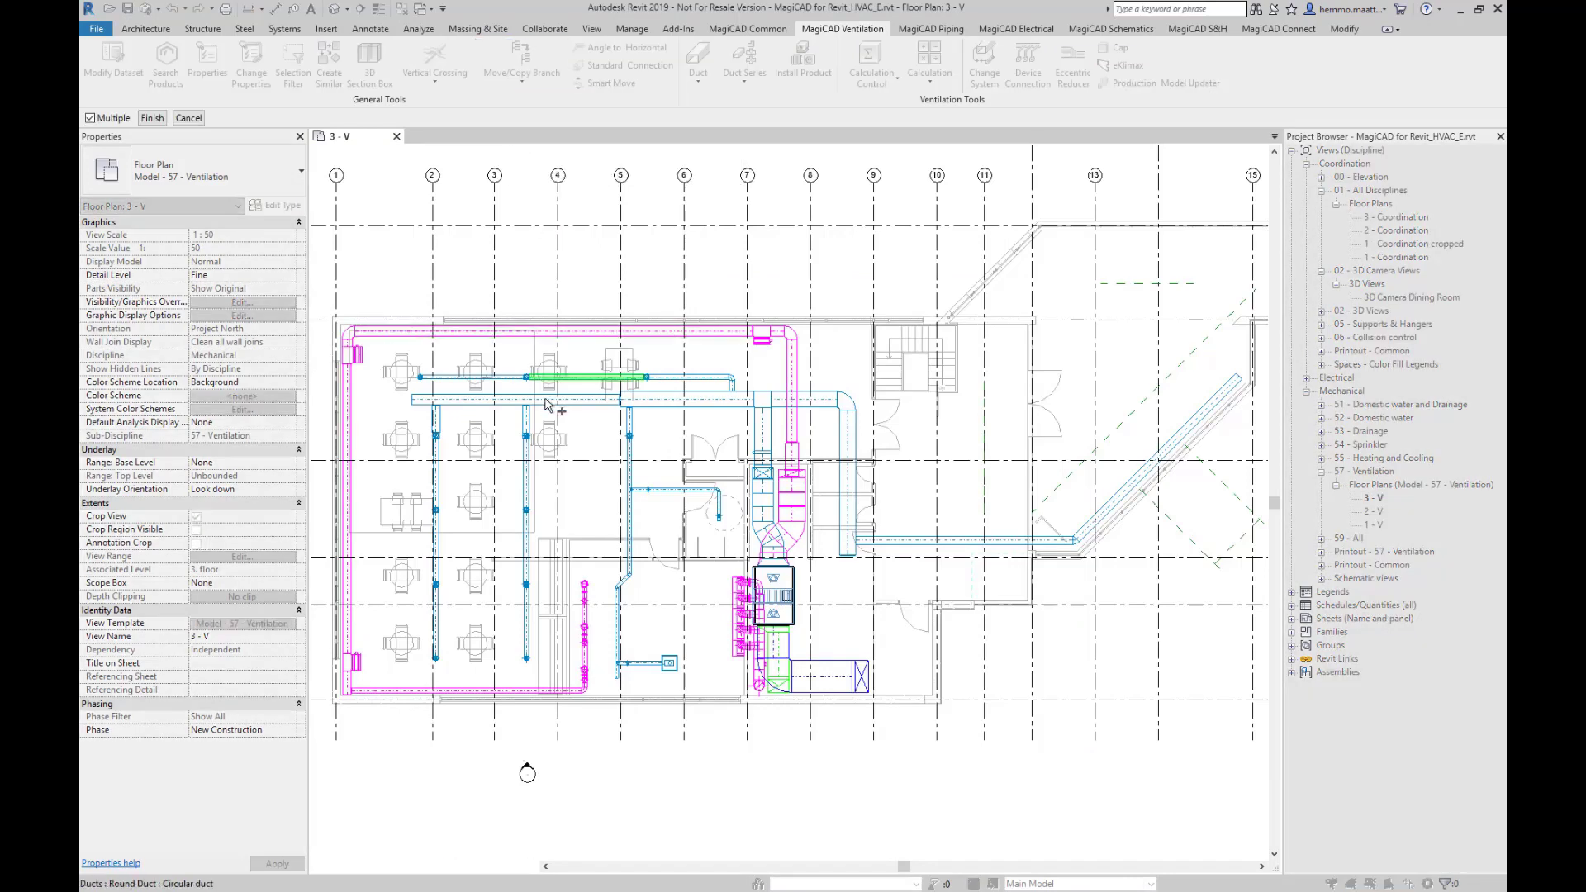
left_click(526, 450)
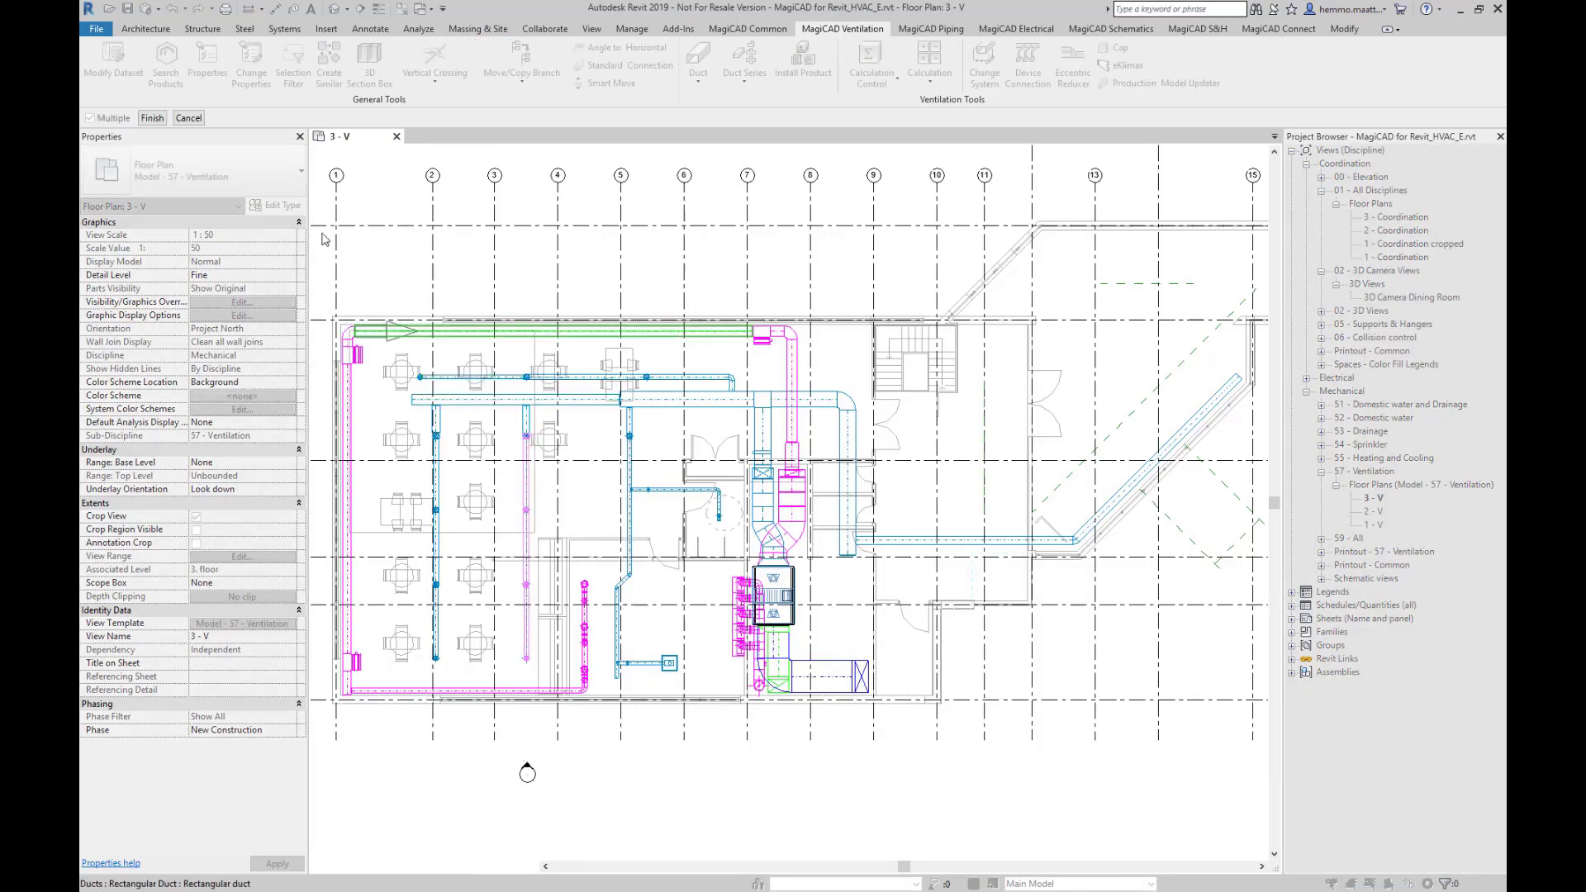
left_click(151, 119)
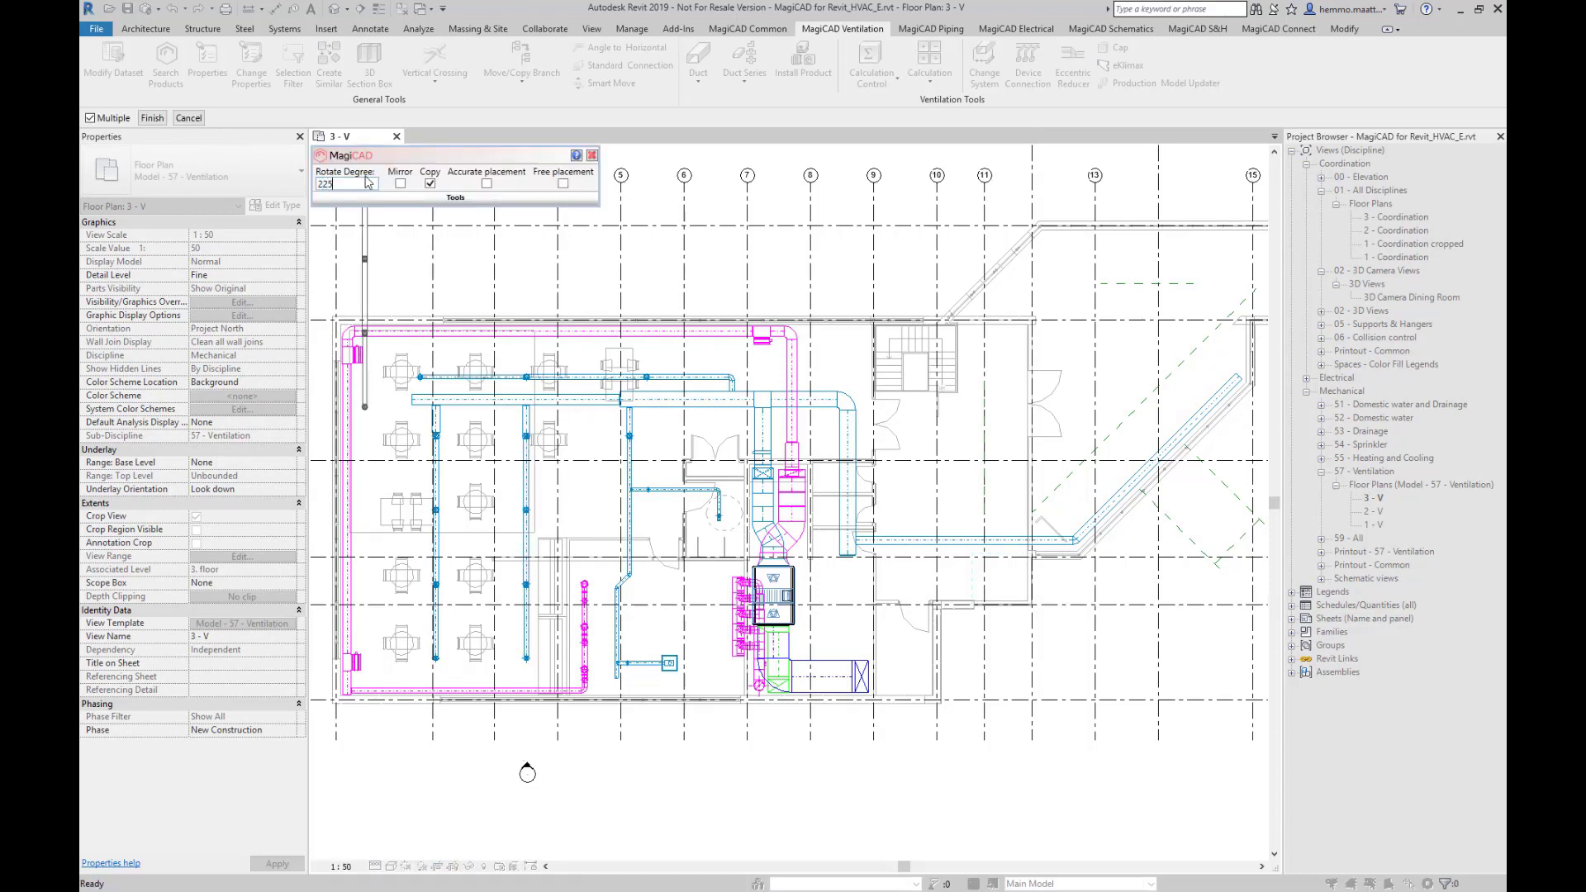
type("225")
left_click(487, 184)
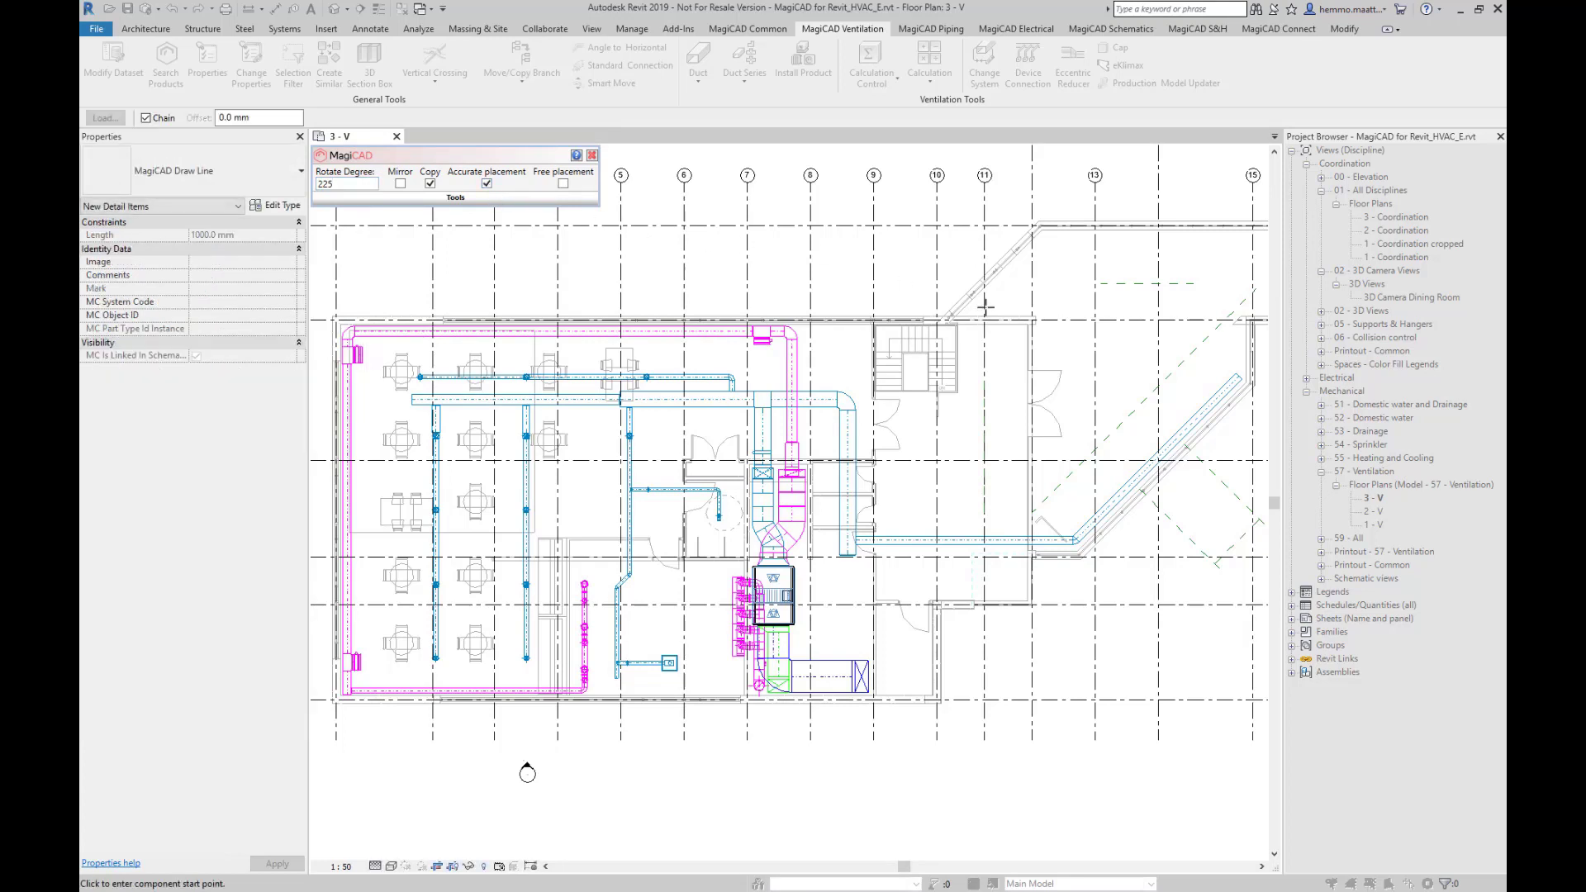
left_click(1206, 403)
key("Escape")
key("Escape")
scroll(776, 791, "up", 5)
Pick the left vertical duct branch for Move/Copy Branch with accurate placement turned on.
left_click(522, 58)
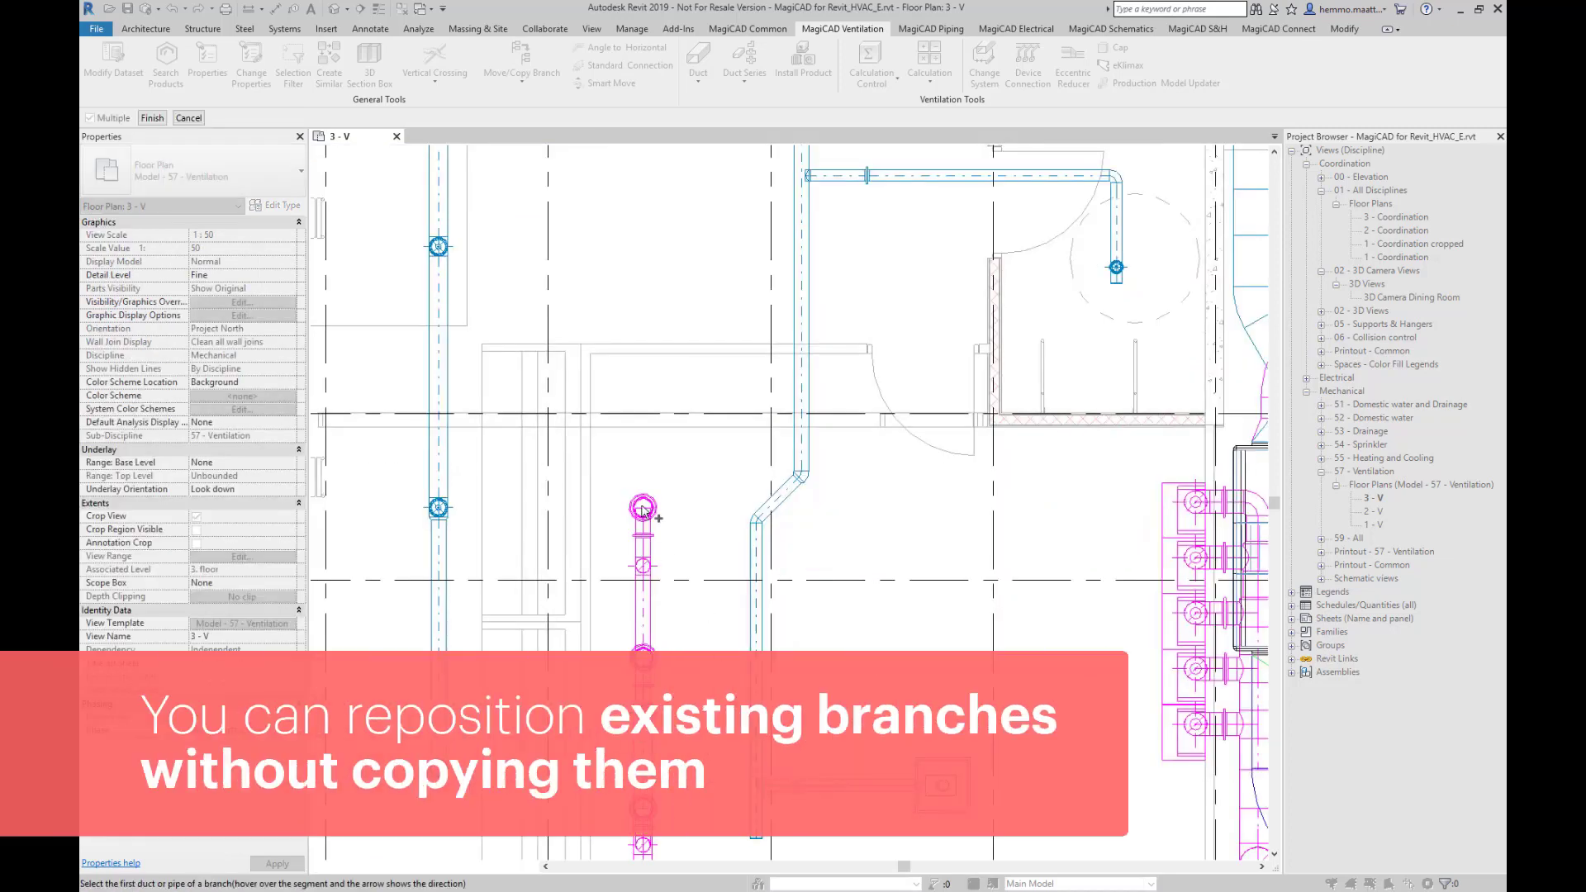
left_click(439, 380)
left_click(152, 117)
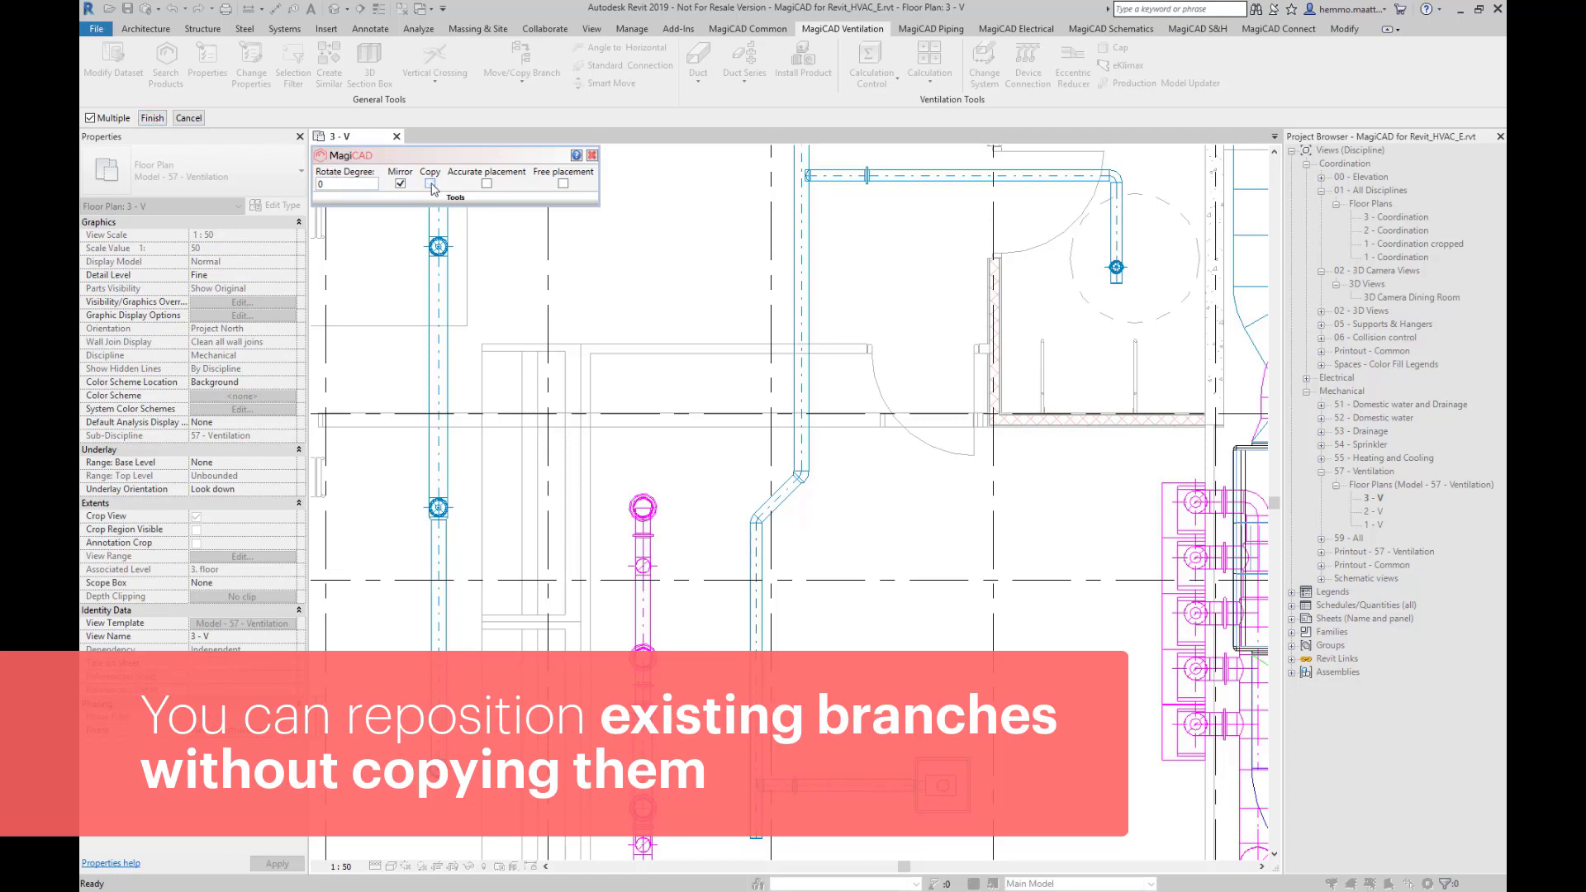
left_click(486, 183)
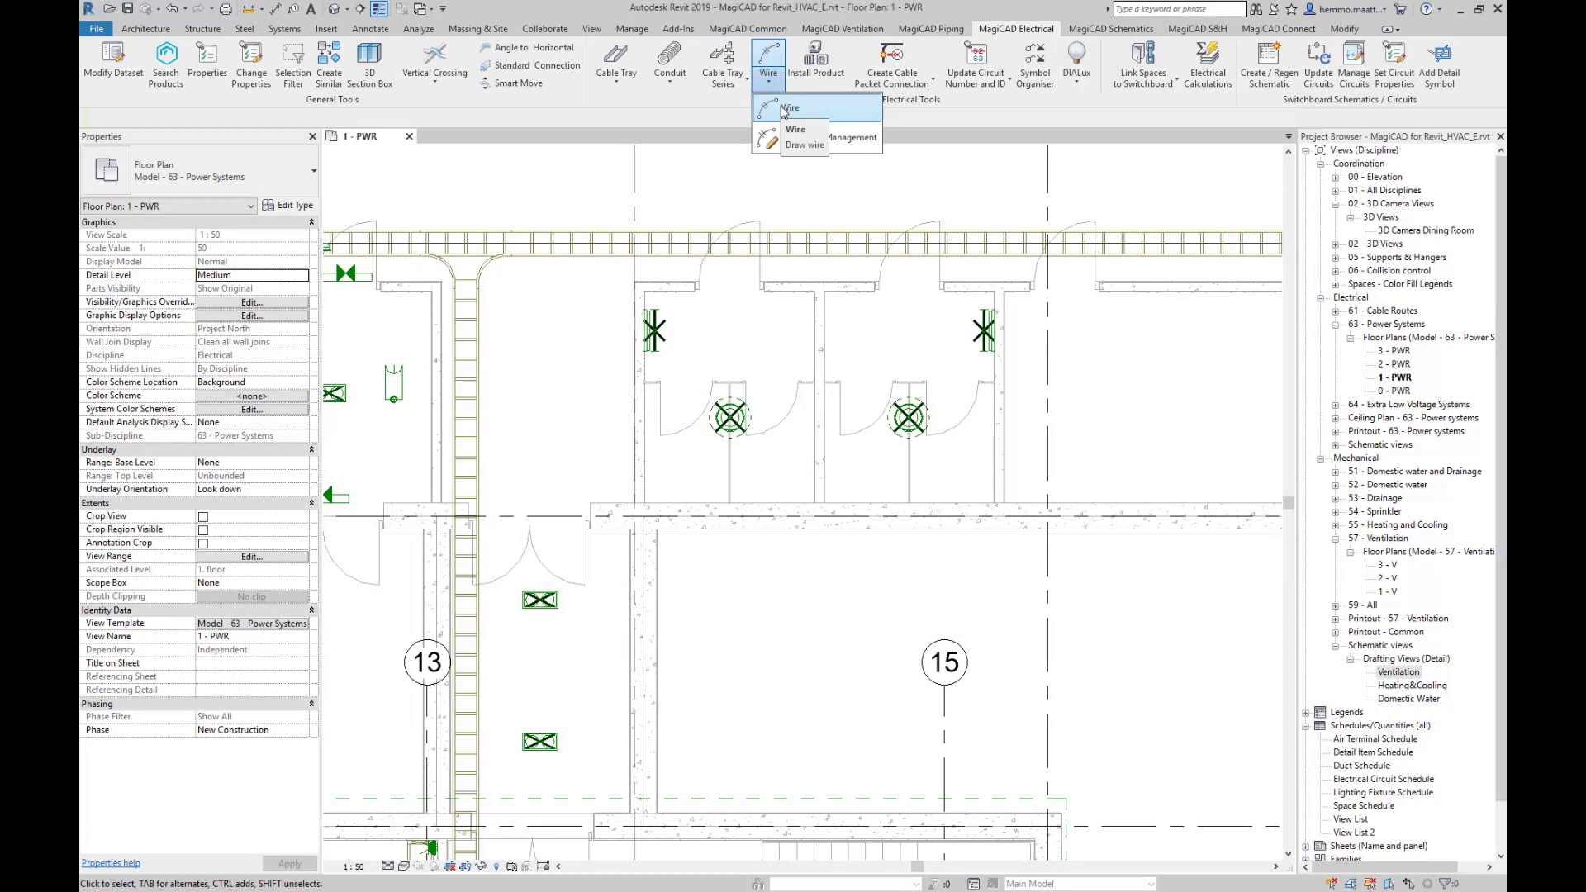
Start the Wire tool and switch its snapping mode from length to angle increments.
left_click(784, 108)
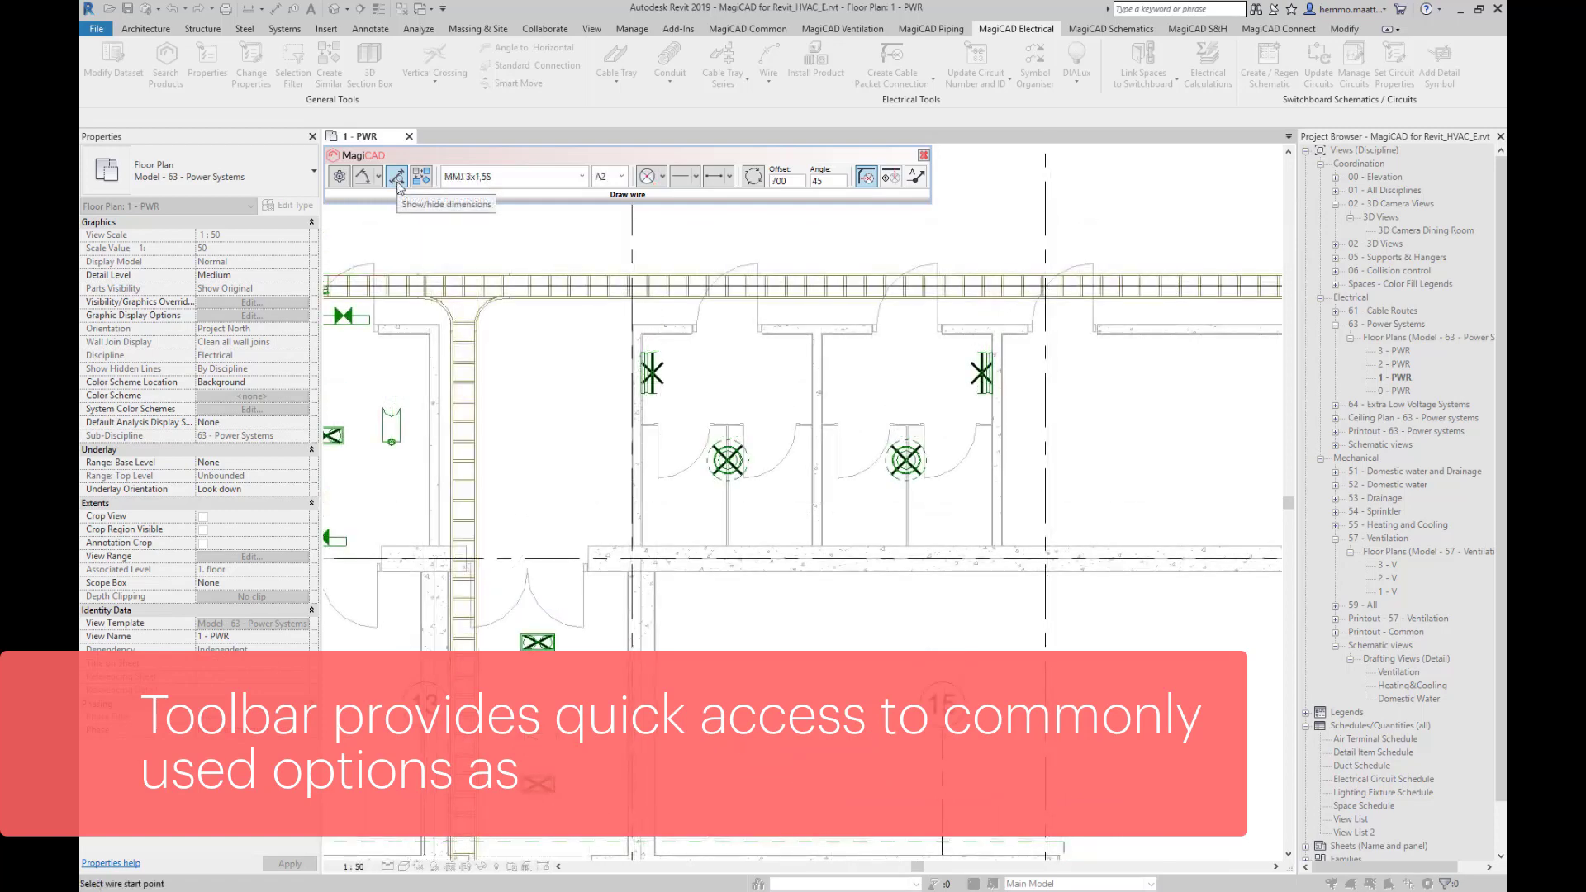
left_click(345, 179)
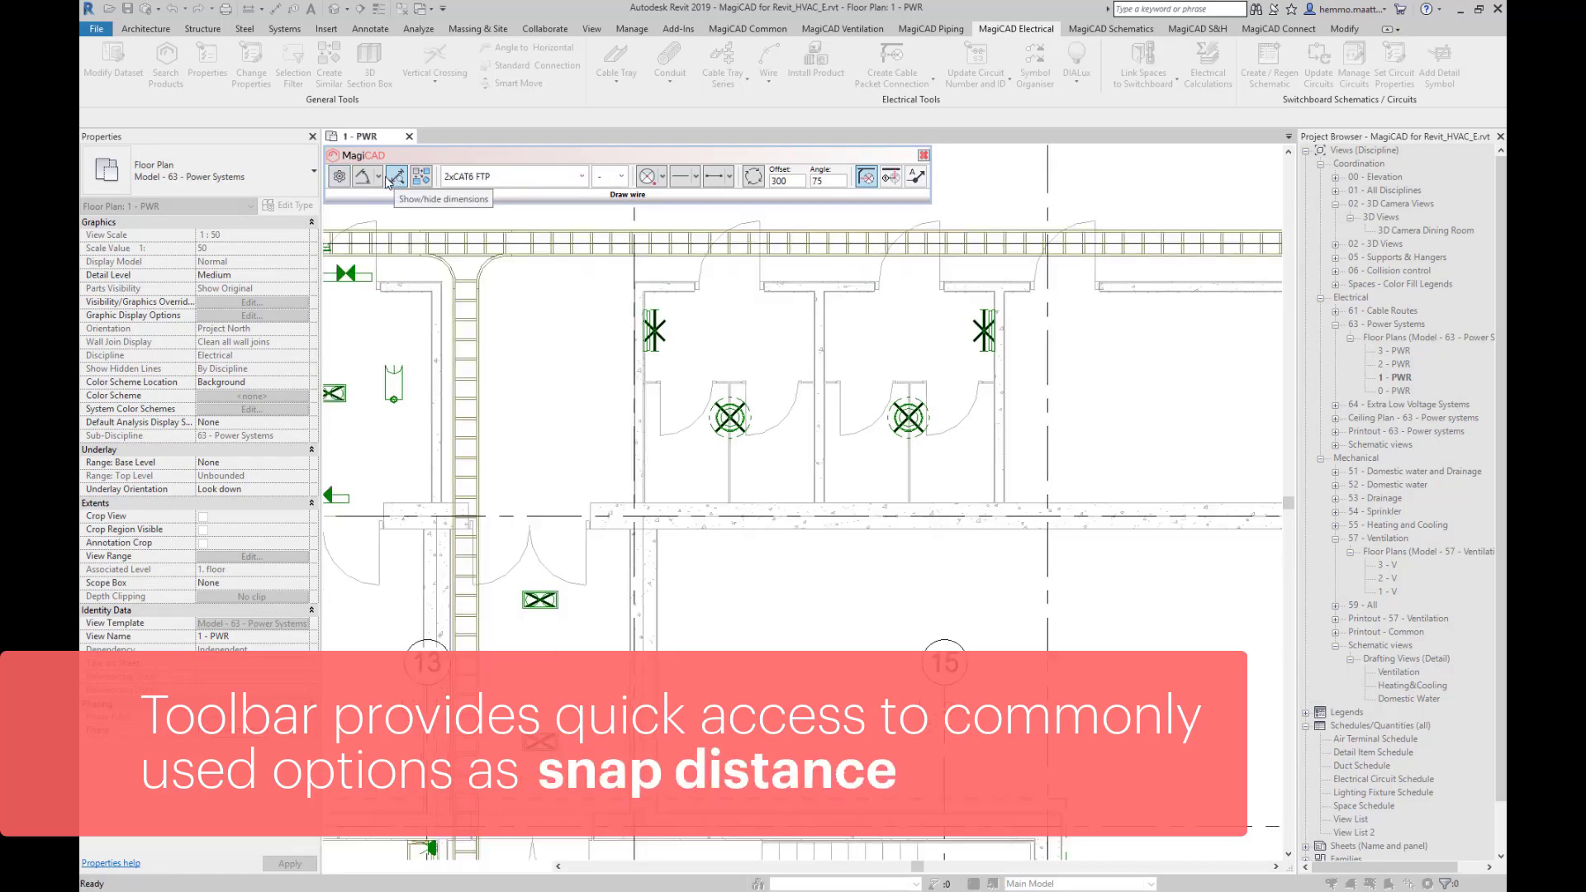
left_click(379, 177)
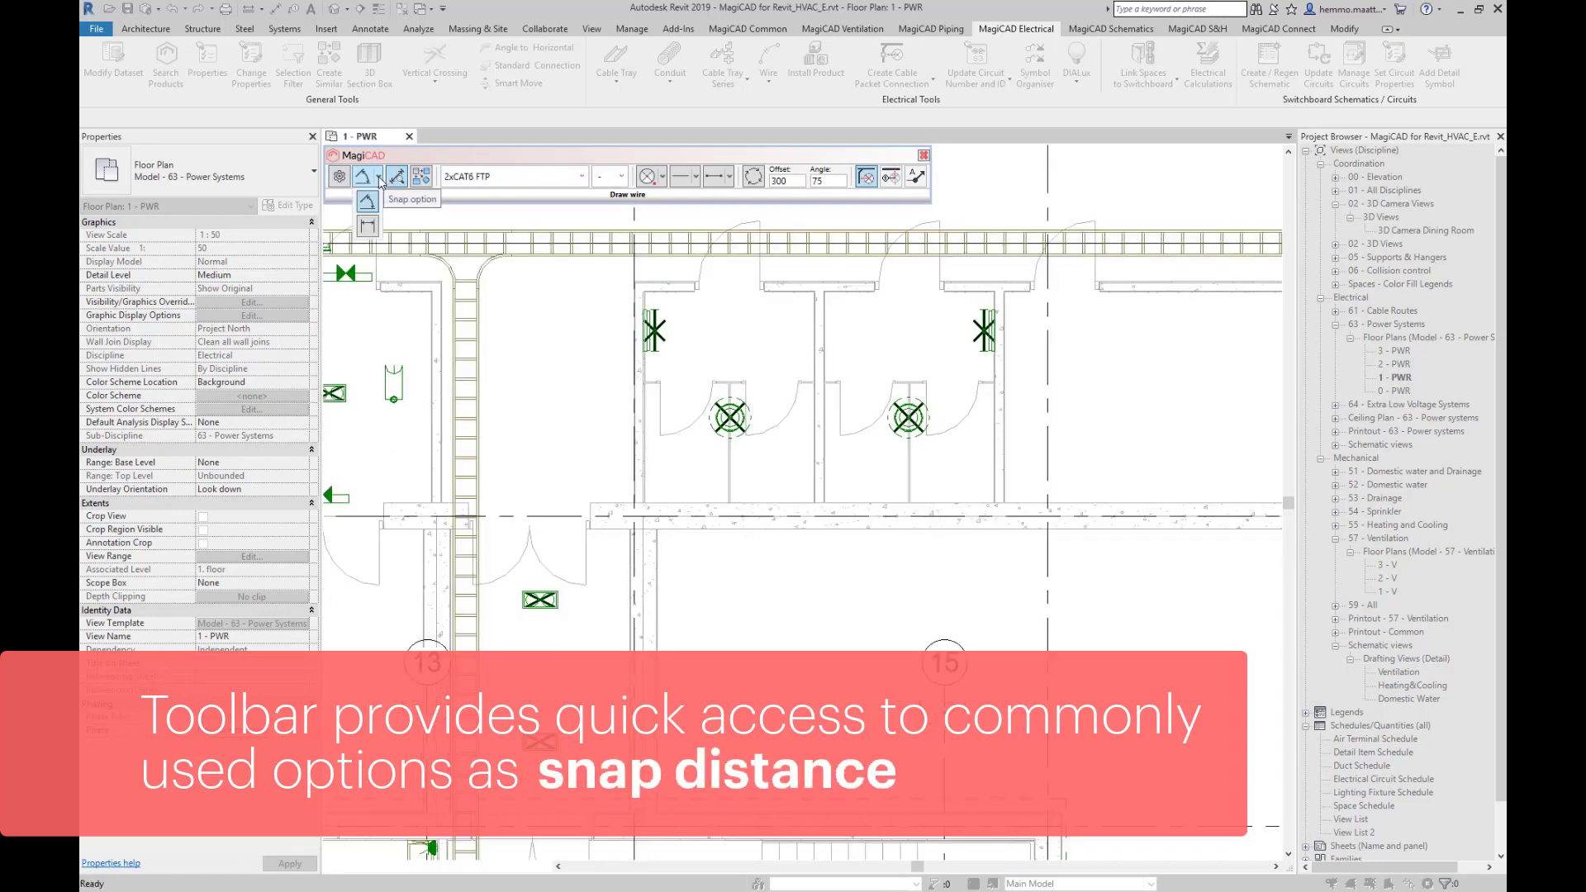
left_click(368, 229)
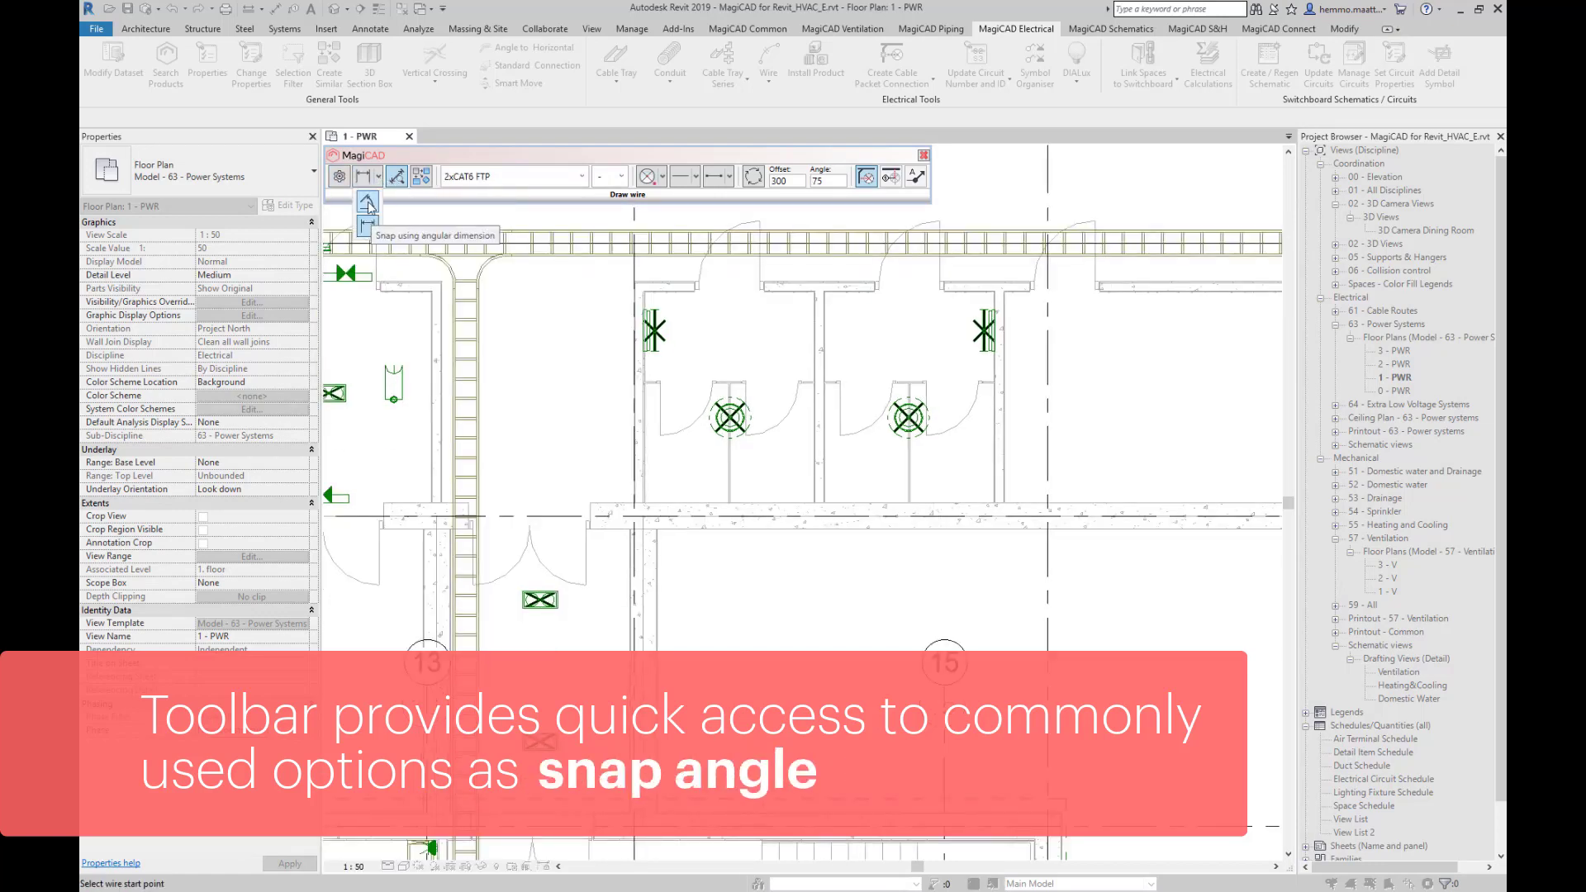
left_click(368, 206)
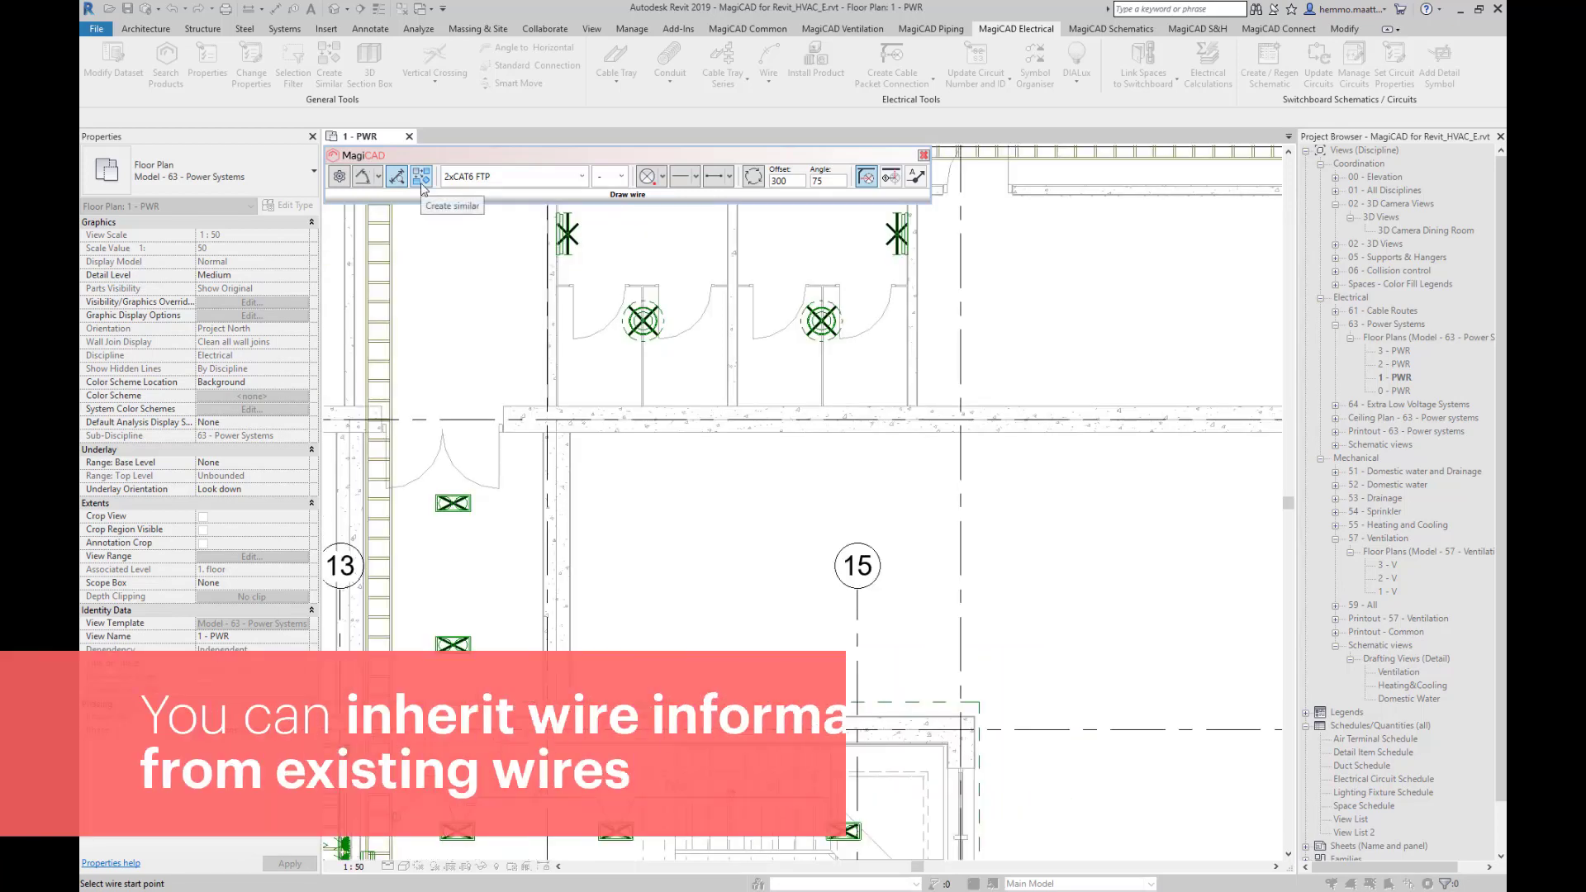
left_click(421, 177)
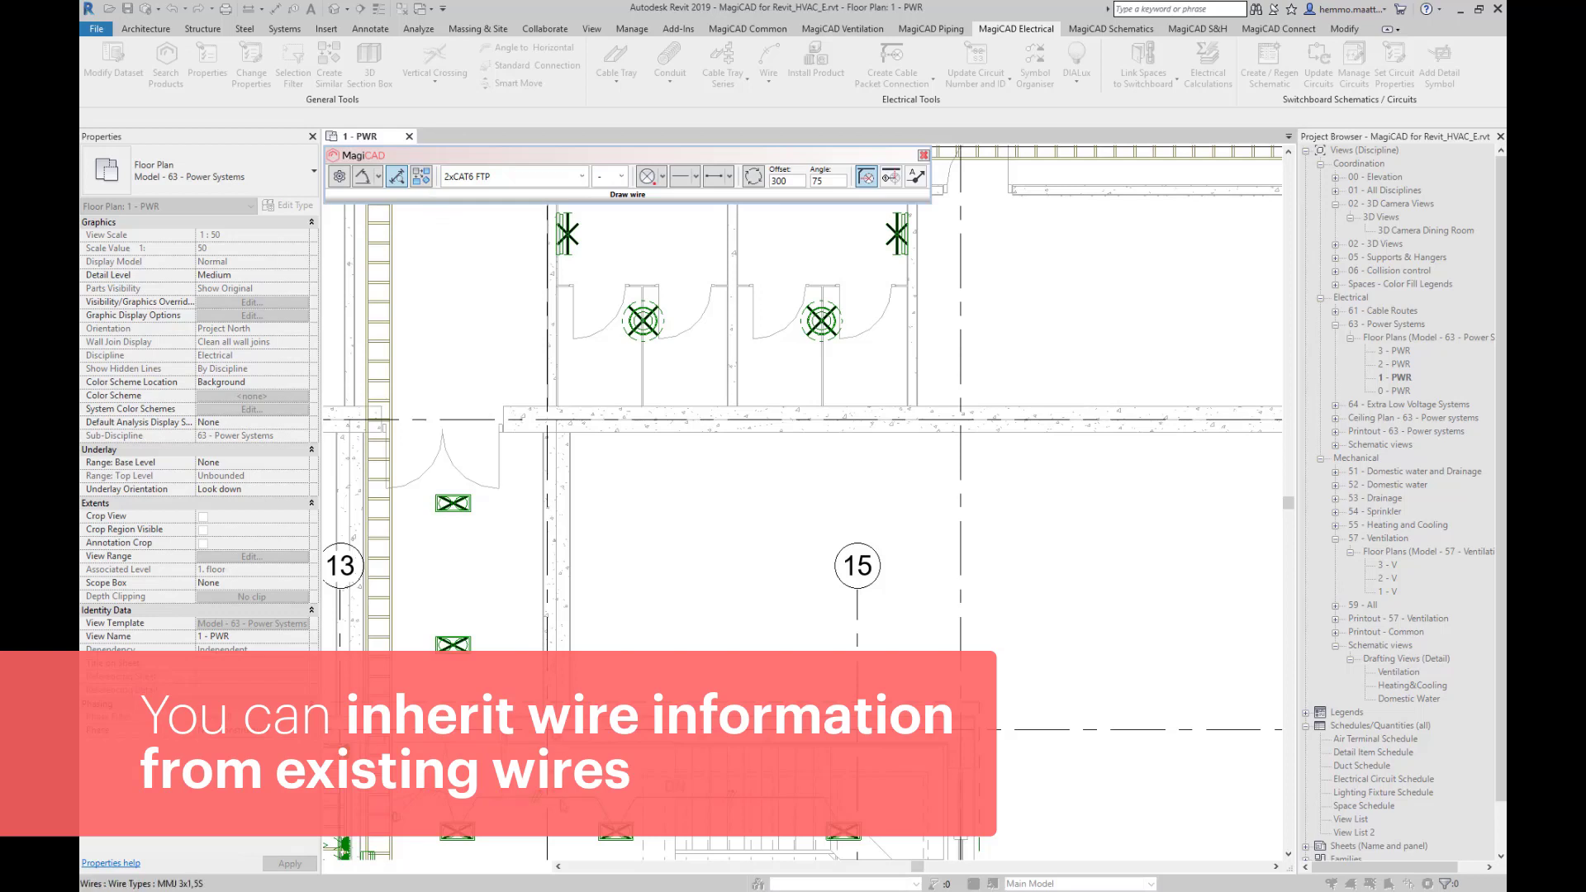
Copy an existing wire's MMJ 3x1,5S settings, then set the connection mode to Automatic circuit wiring.
left_click(578, 797)
left_click(660, 180)
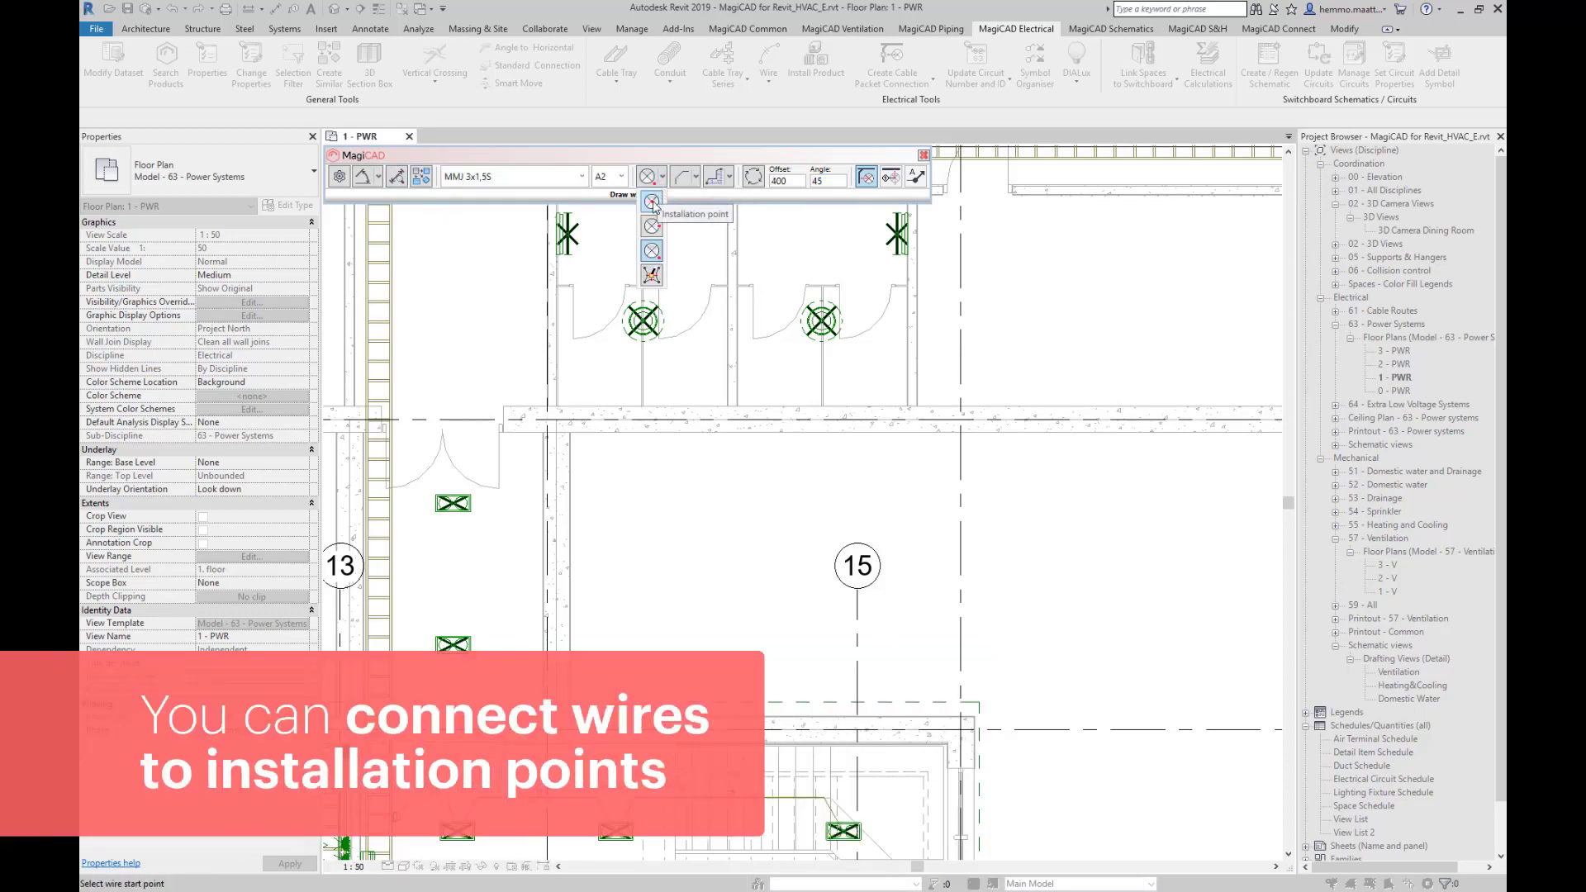
left_click(652, 203)
left_click(696, 177)
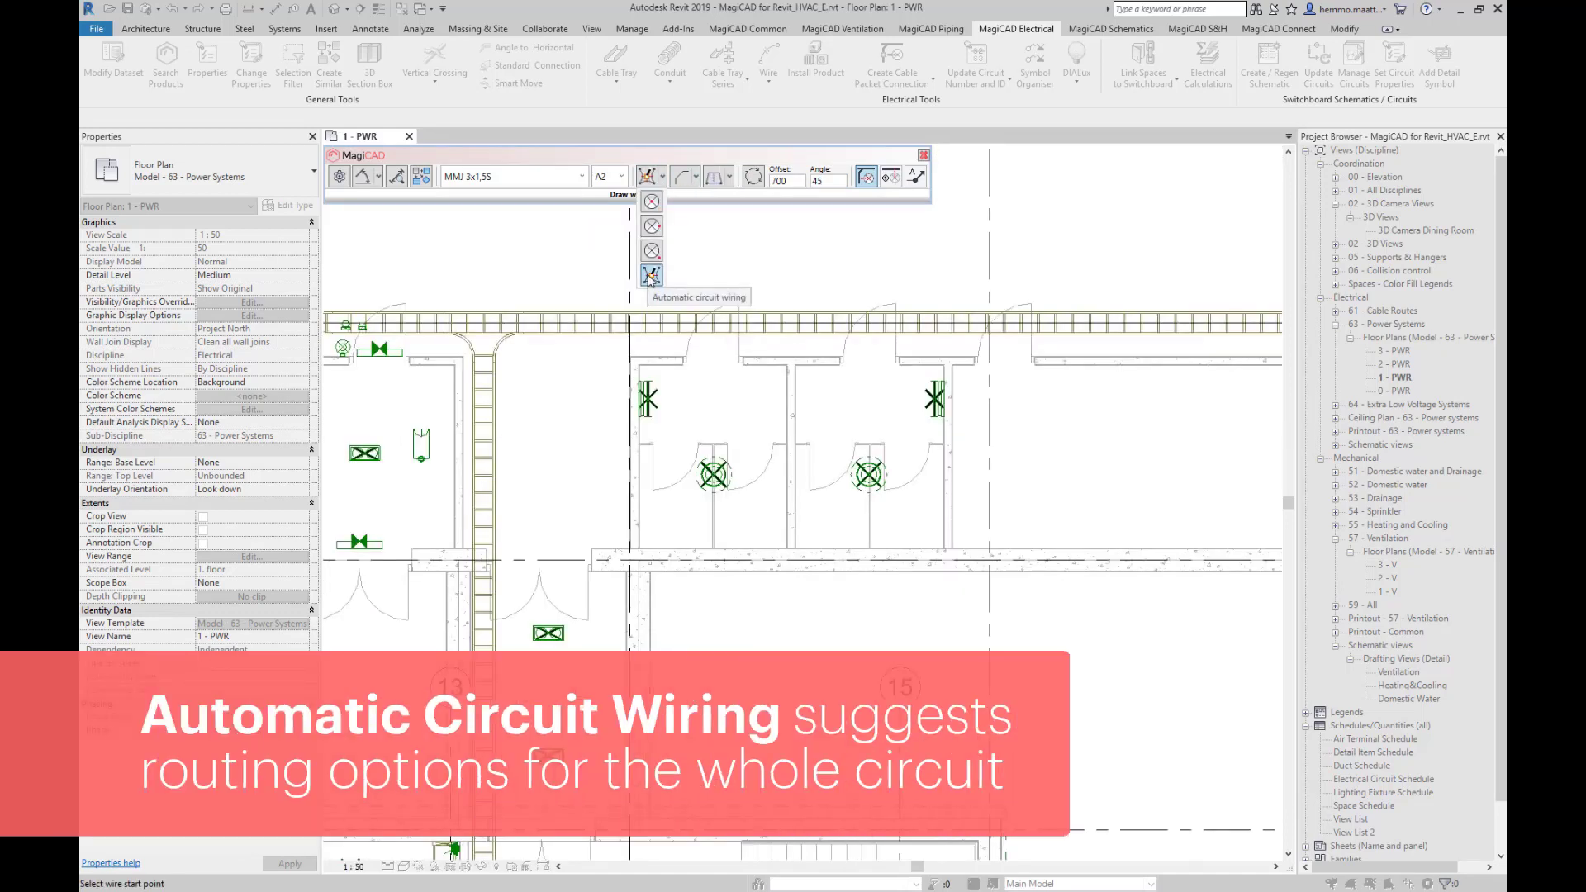
left_click(651, 276)
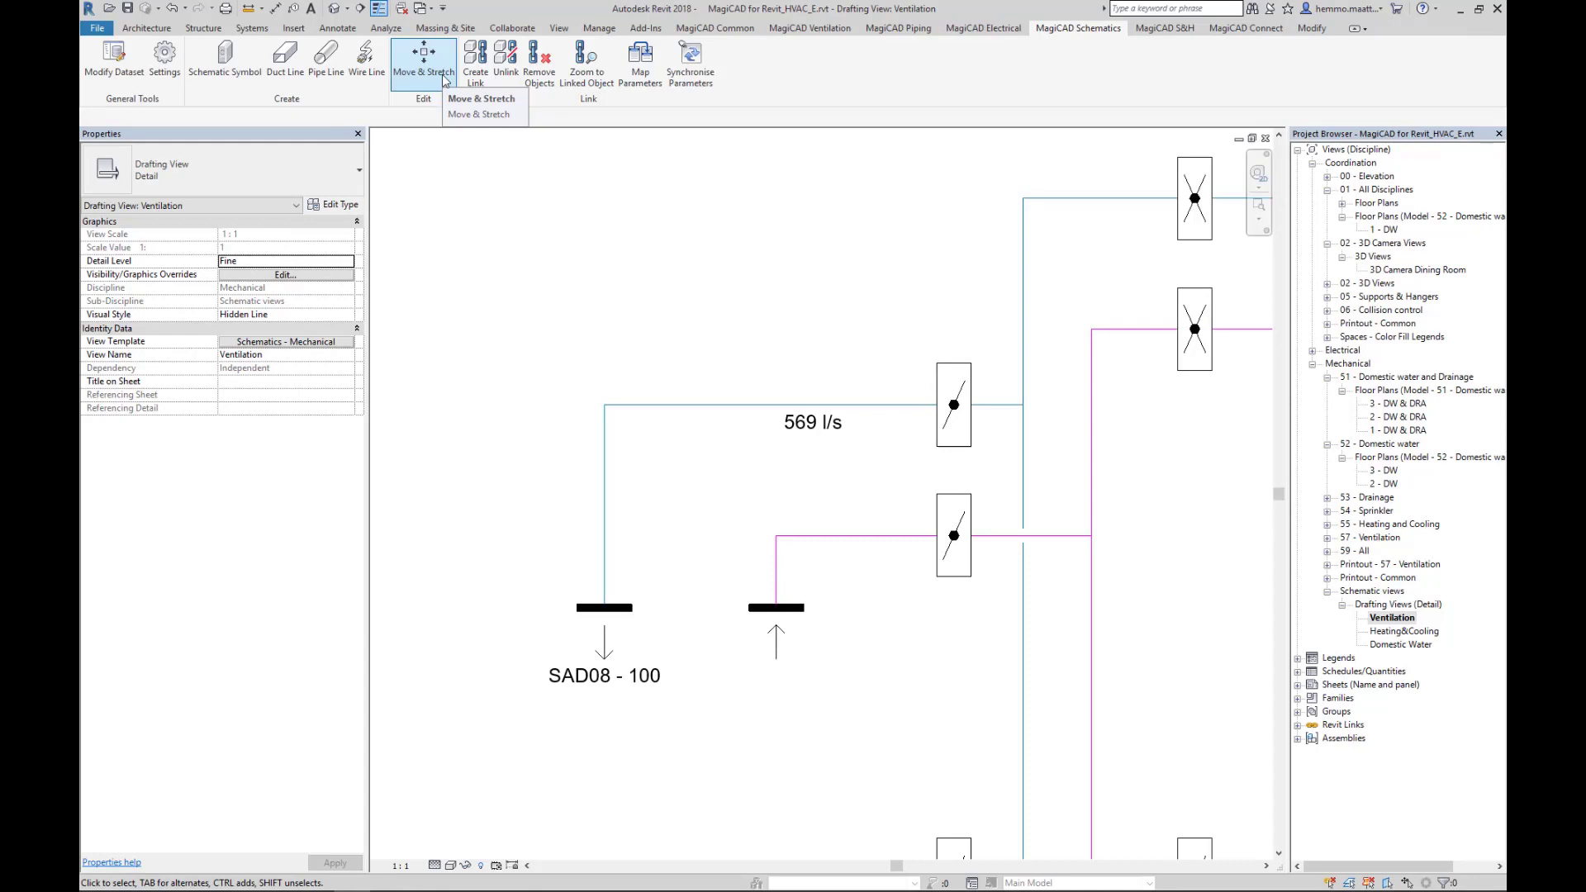
Undo the last change, then use Move & Stretch on the supply line and pick the 569 l/s line.
key("ctrl+z")
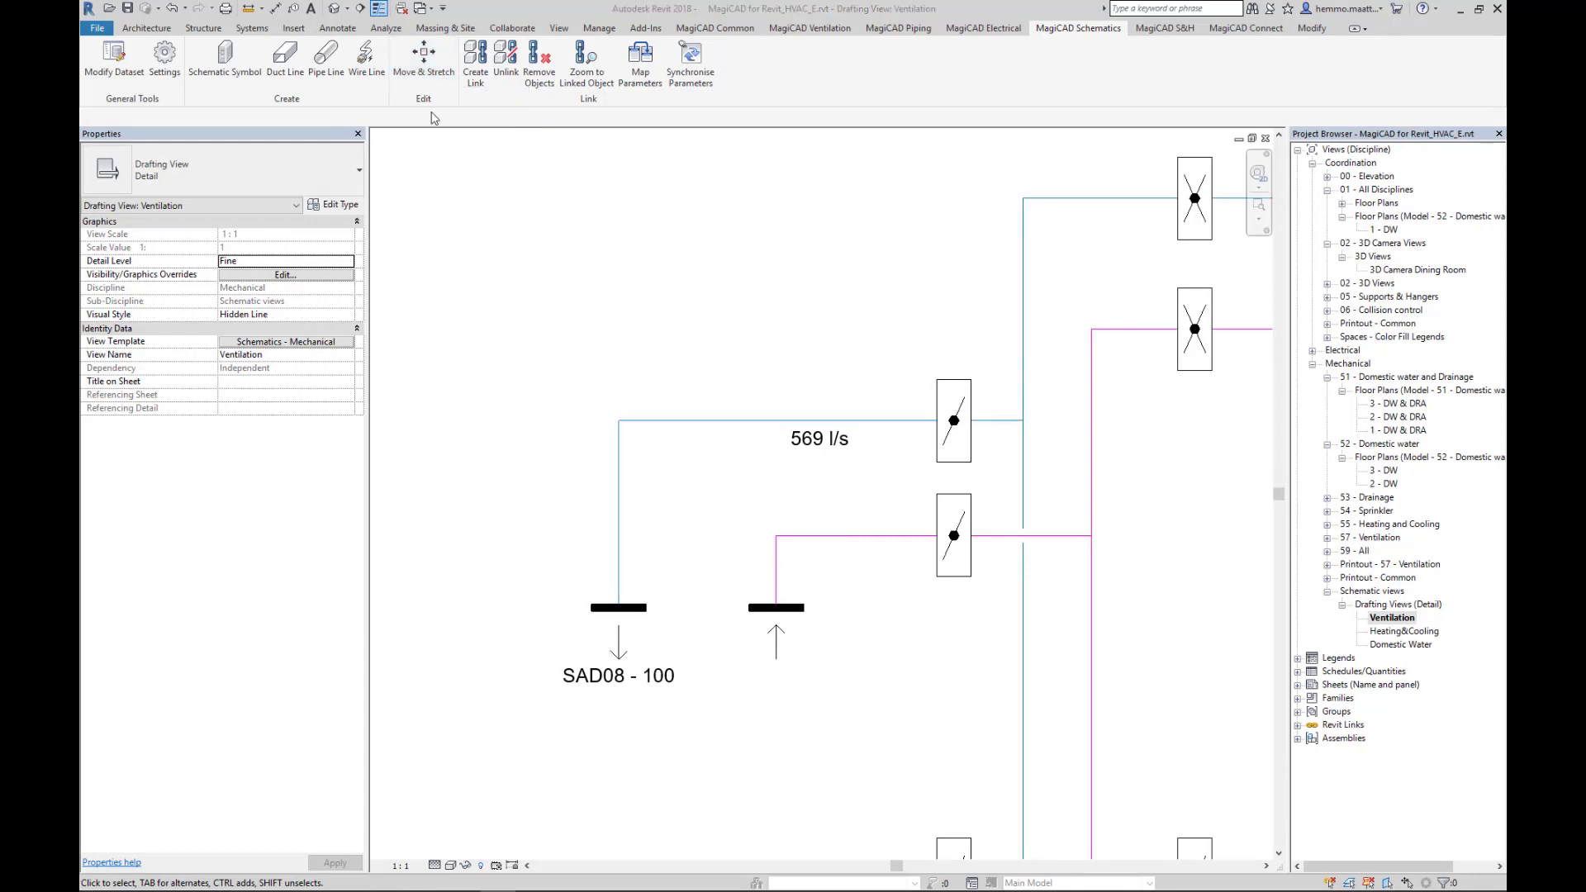
left_click(422, 82)
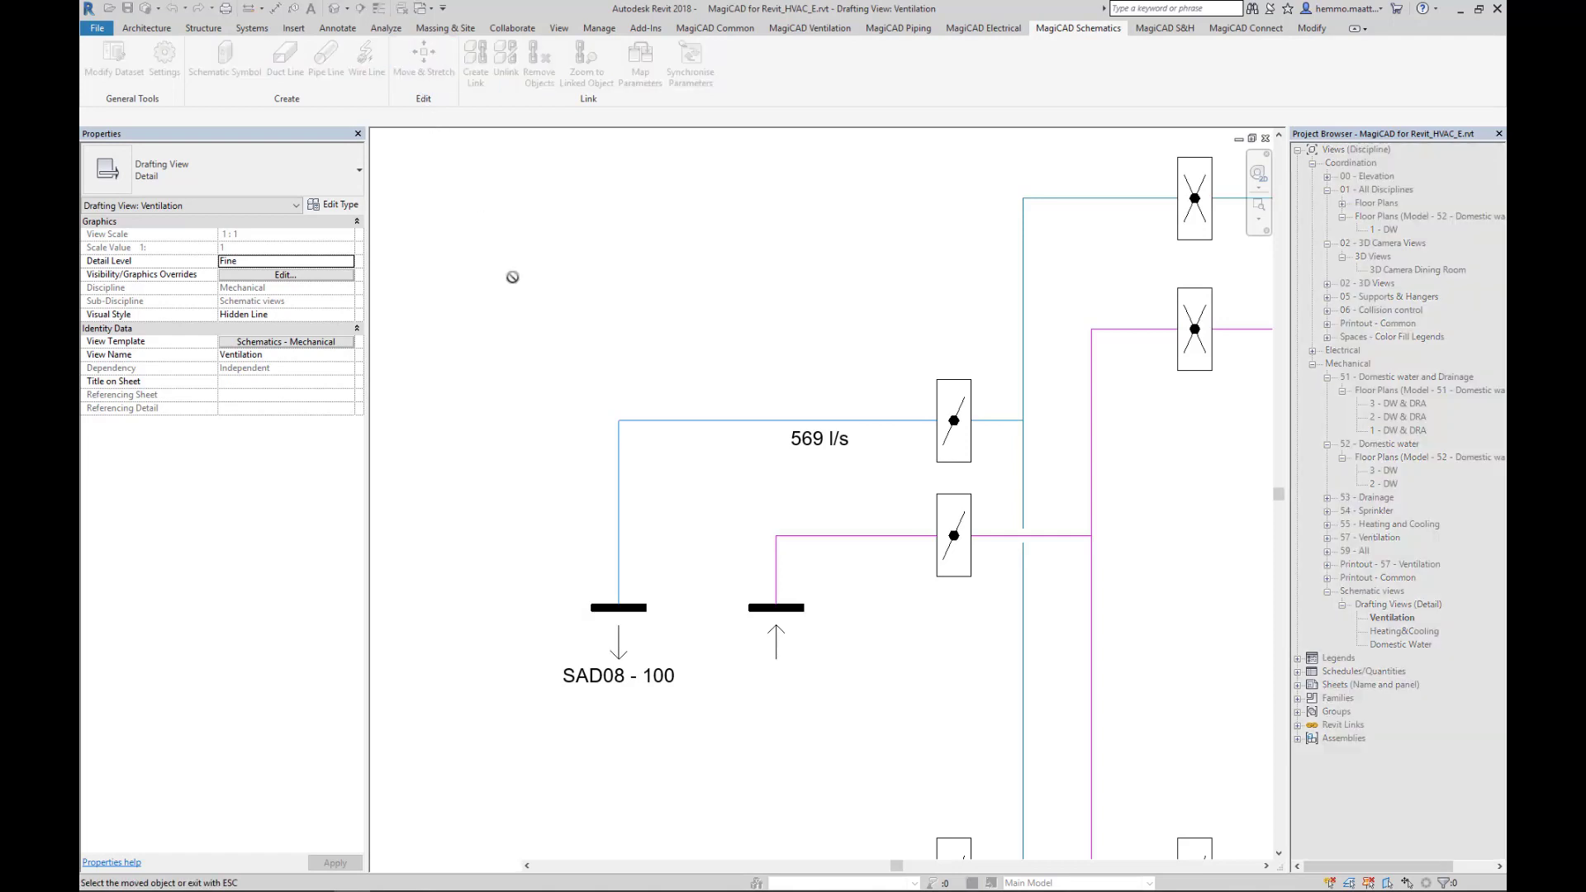
left_click(619, 476)
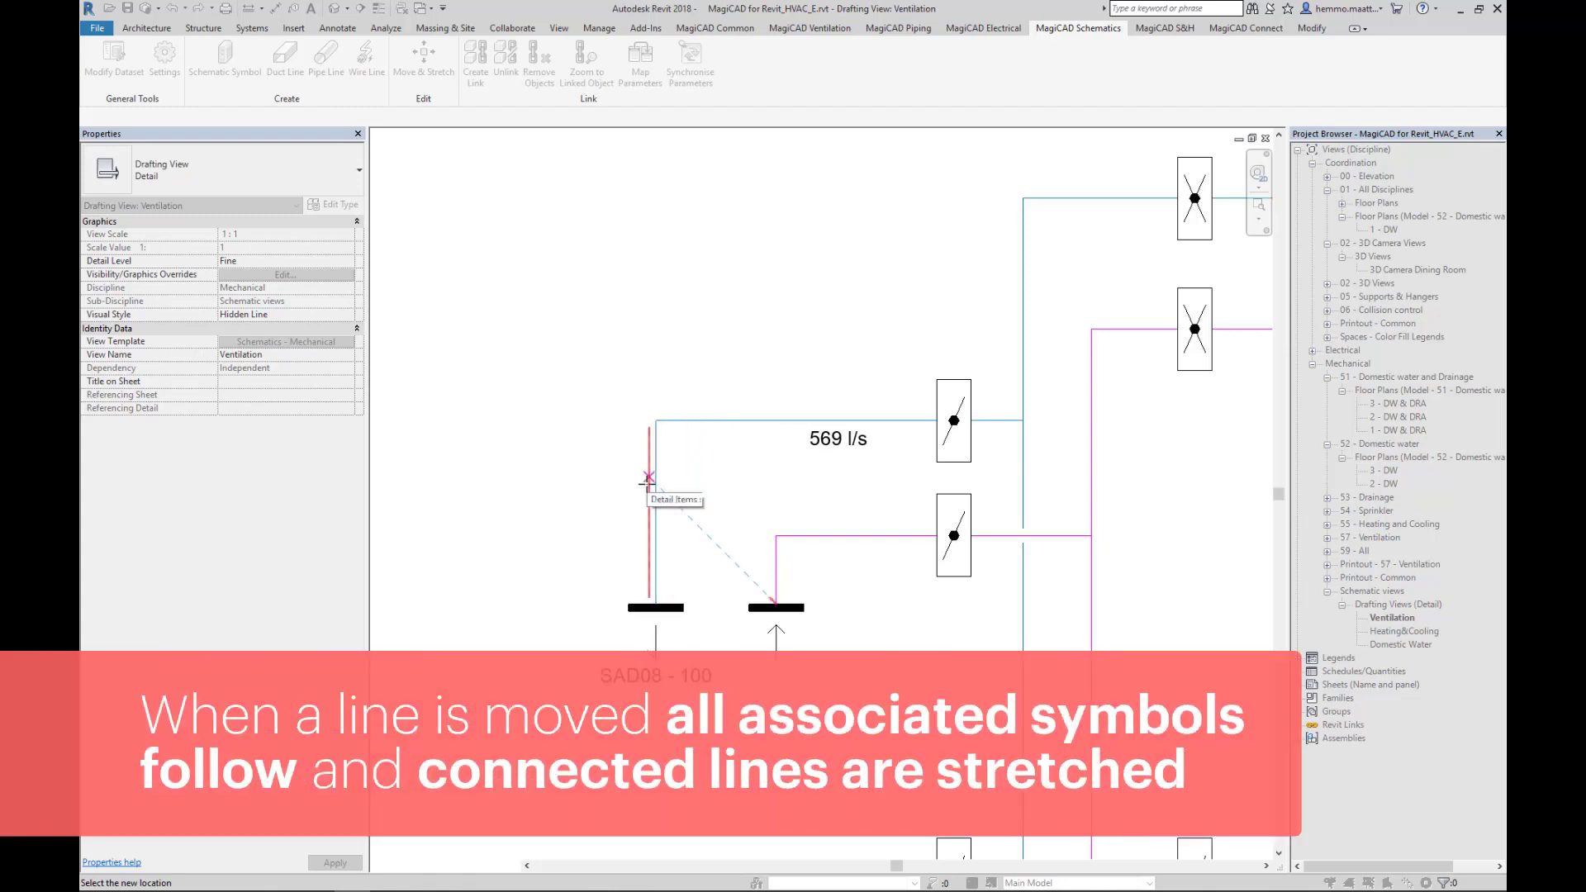
left_click(643, 484)
left_click(748, 431)
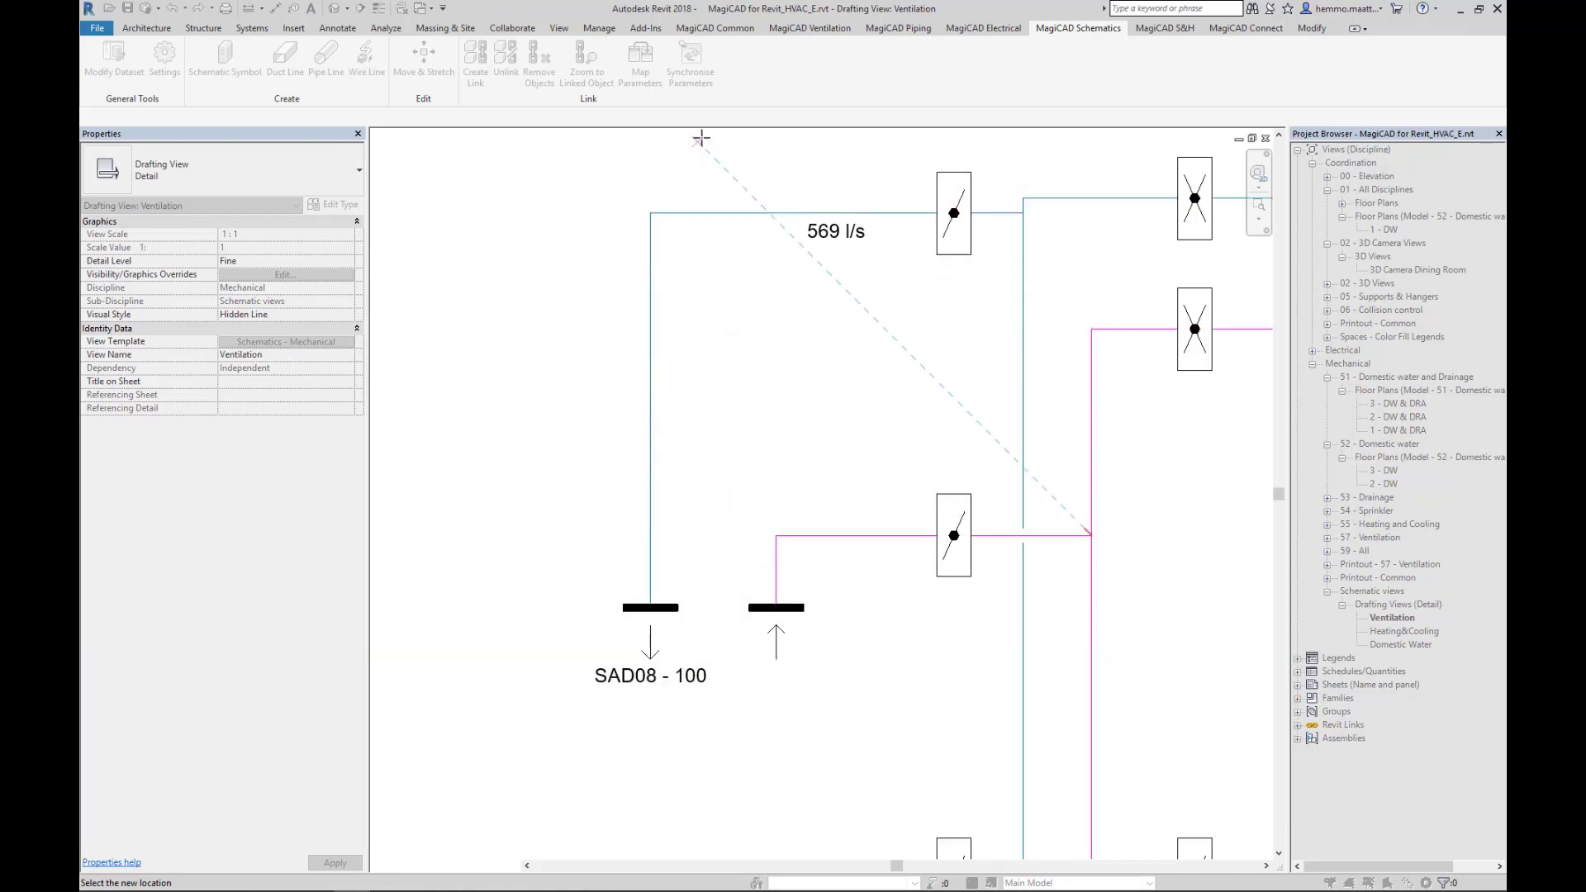
Place the 569 l/s branch at its new height and move the EAD01 - 100 exhaust terminal lower.
left_click(701, 163)
scroll(810, 623, "up", 4)
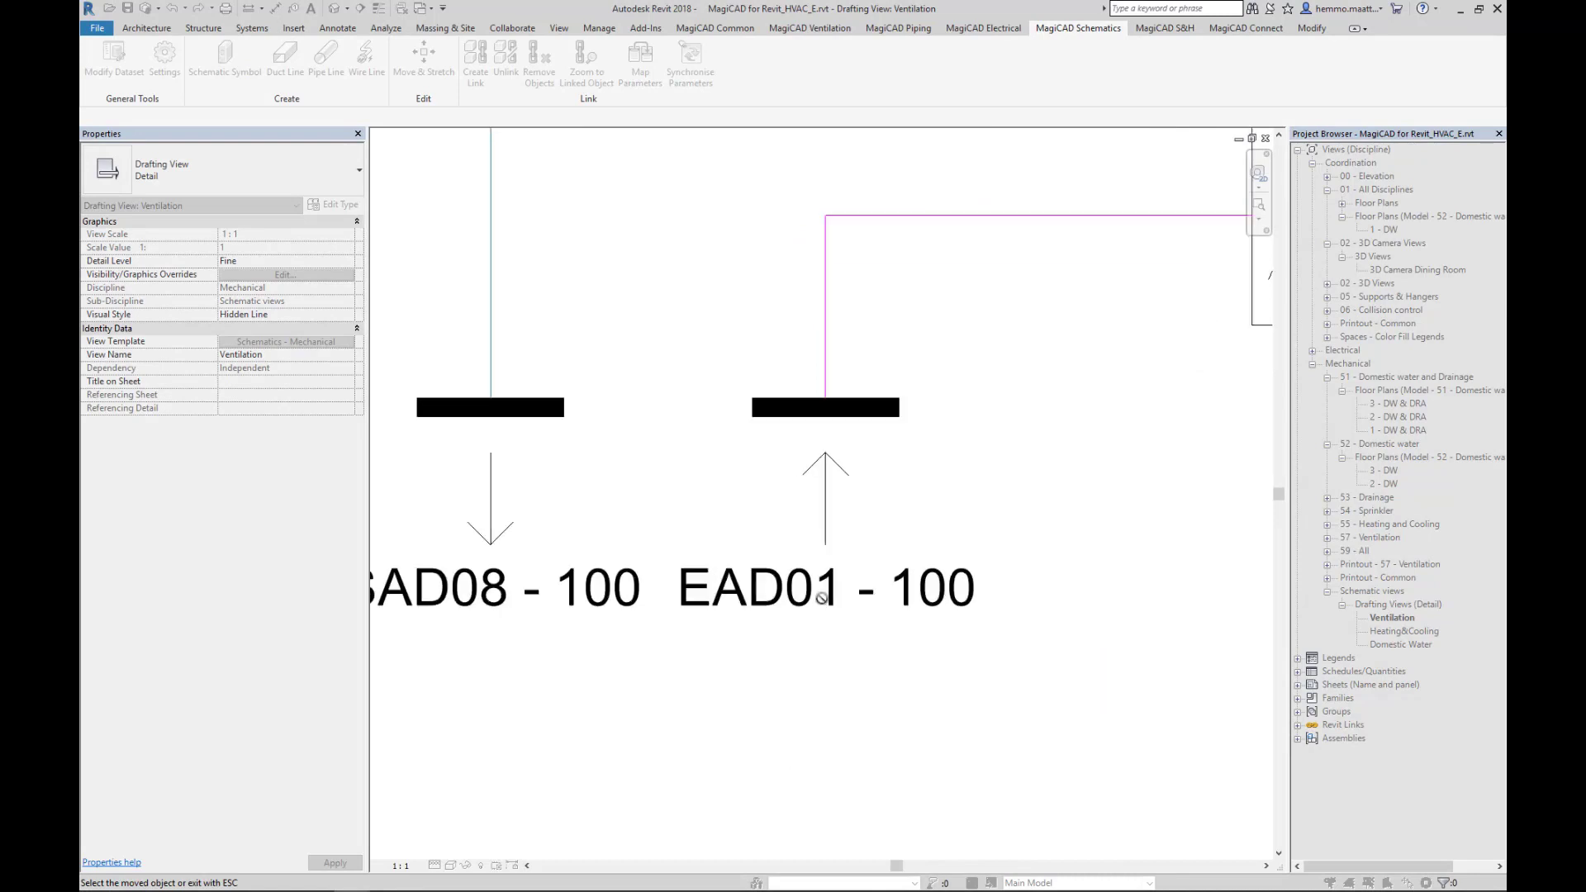
left_click(827, 548)
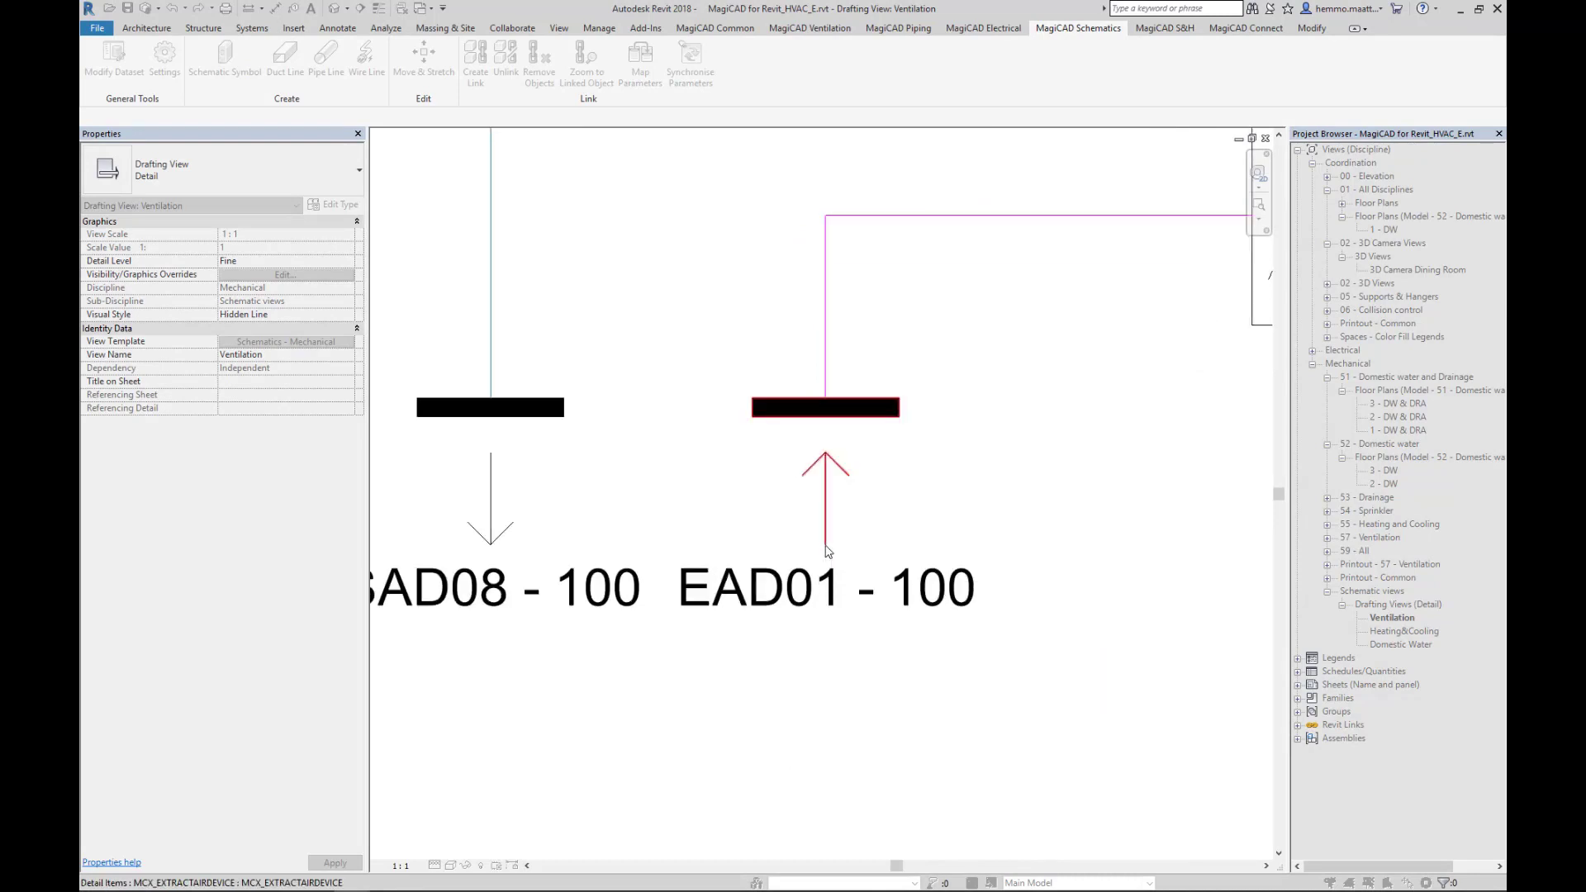
left_click(828, 552)
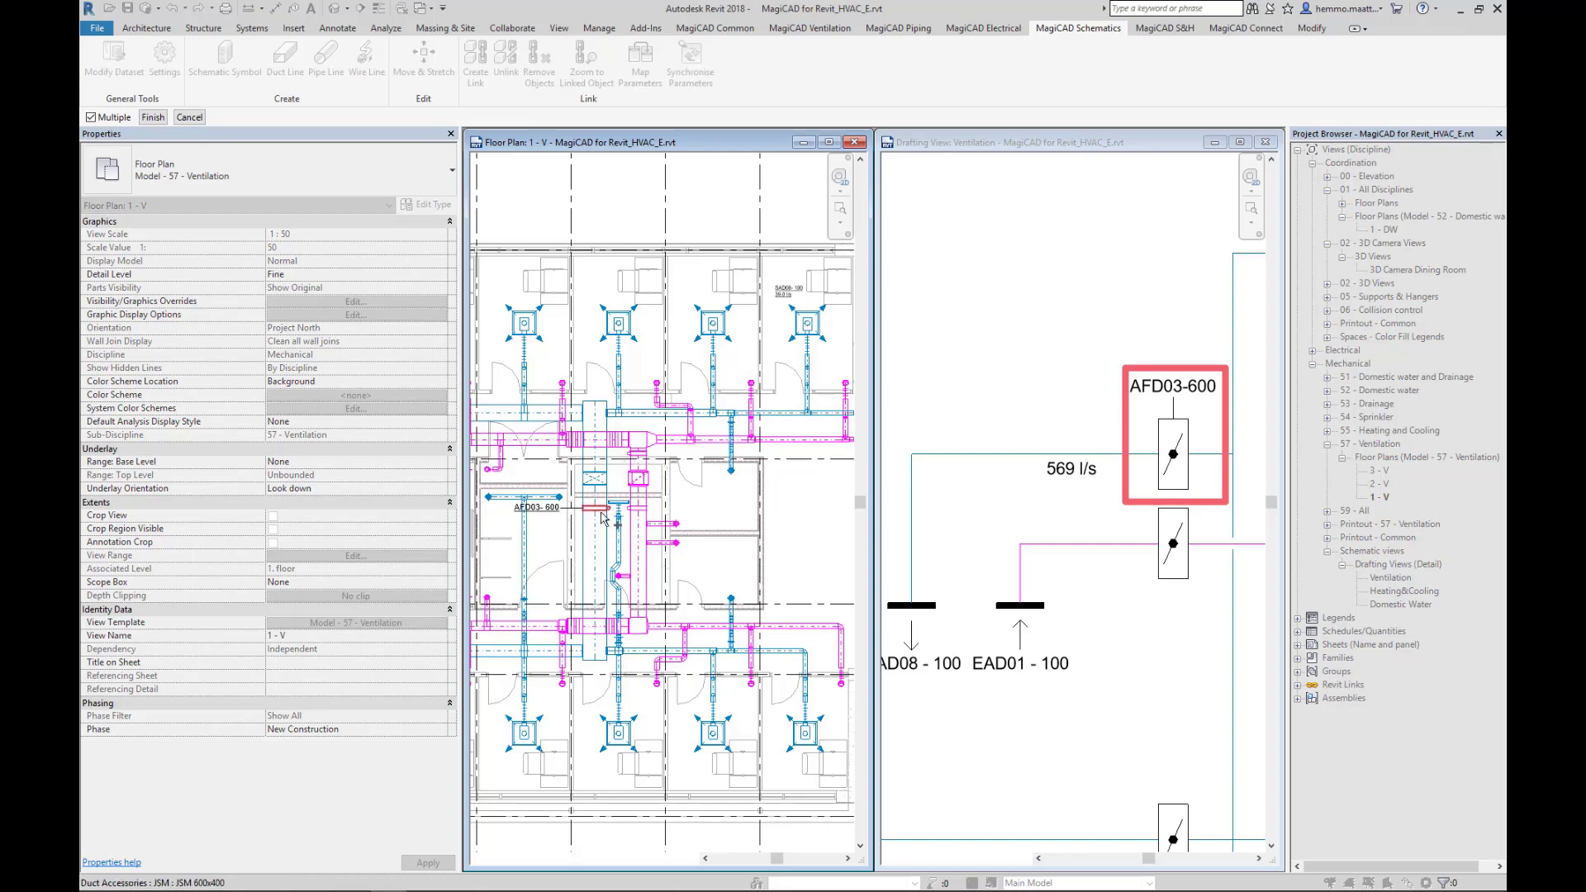
Select the JSM 600x400 duct accessory linked to damper AFD03-600 for removal.
scroll(600, 517, "up", 2)
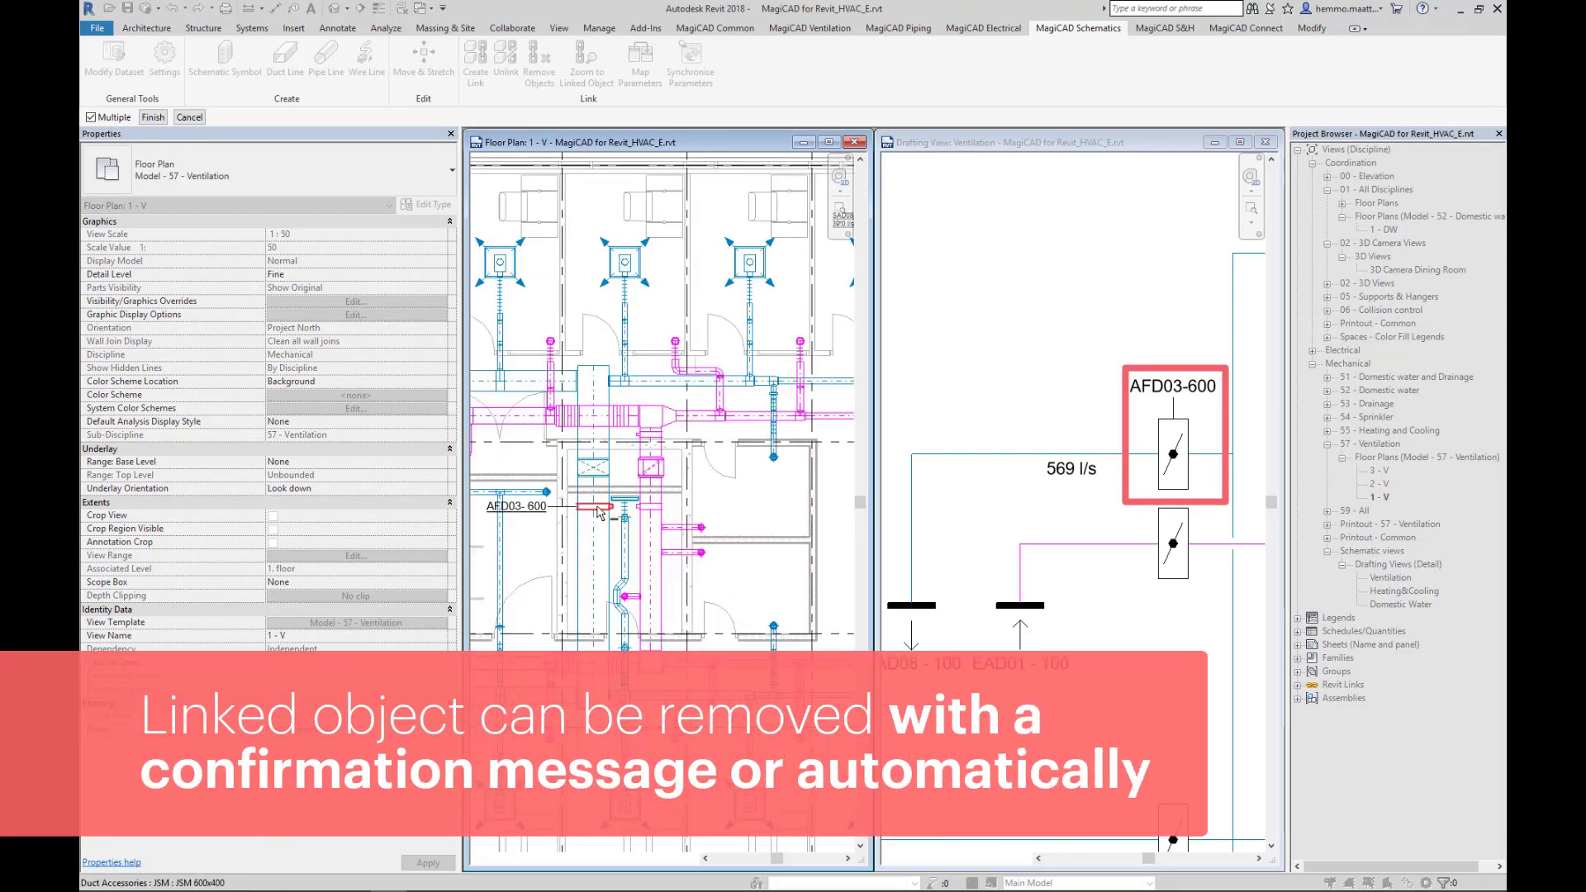
left_click(601, 510)
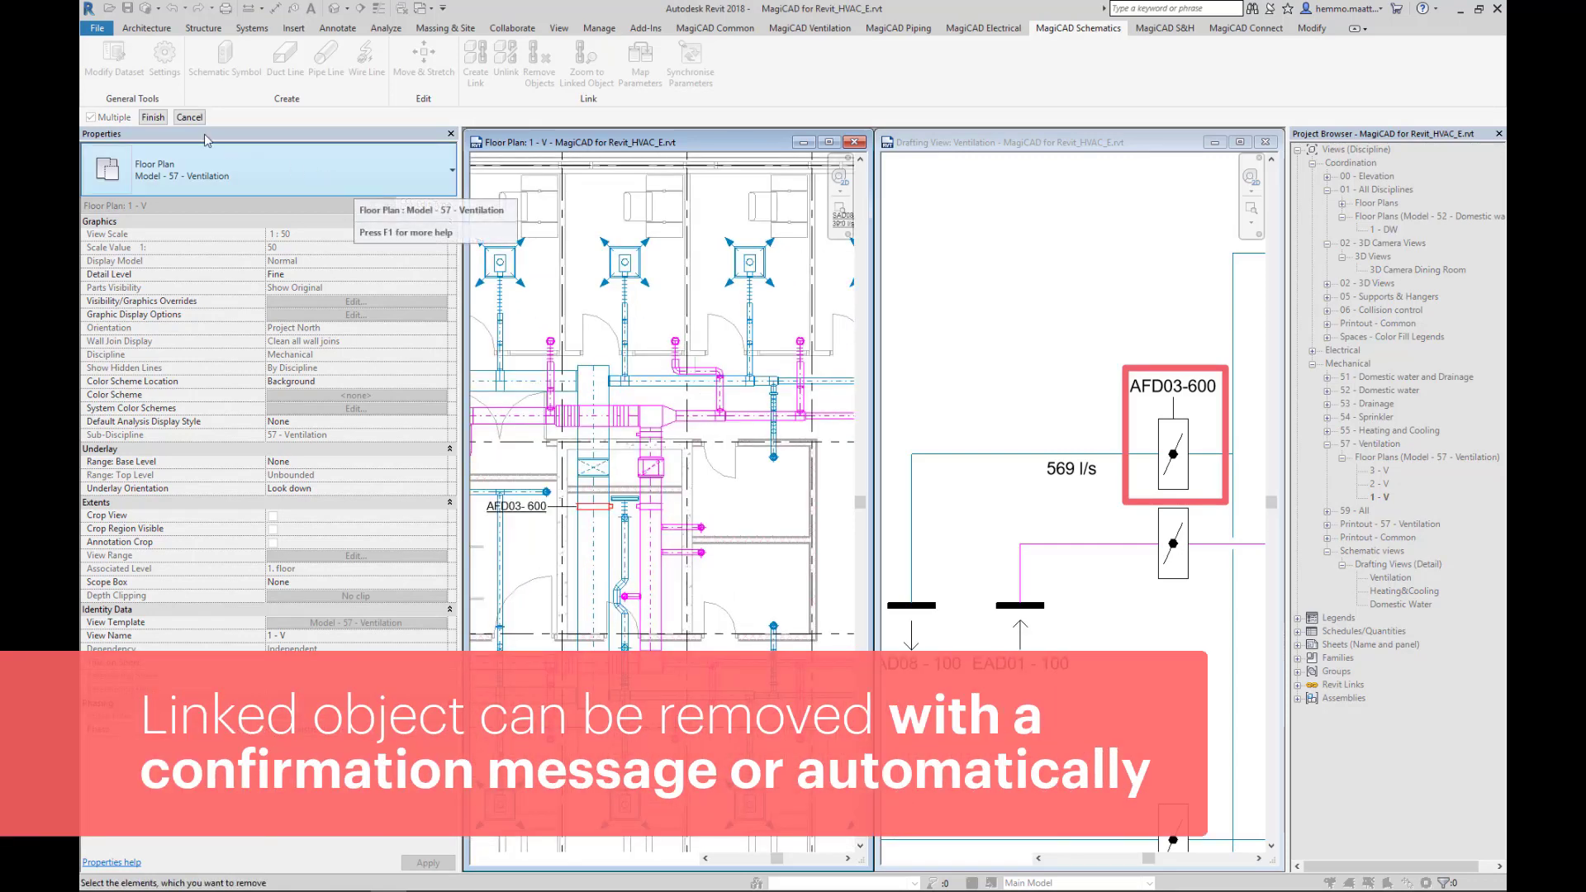